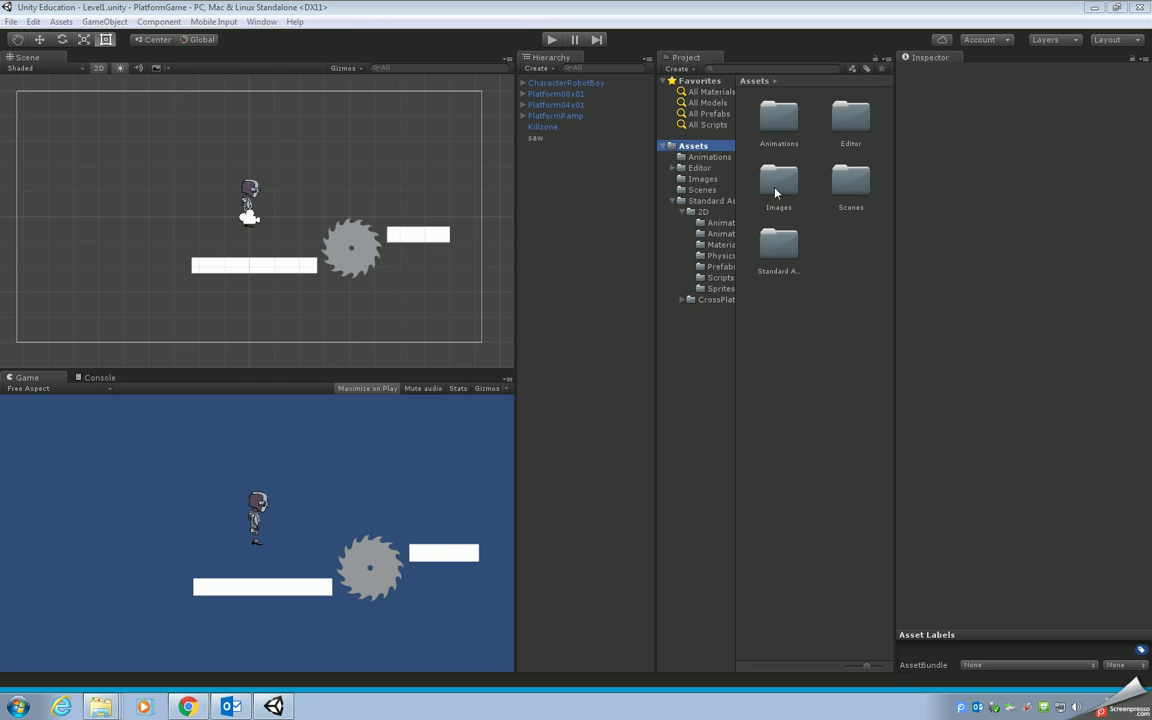
In Chrome's Moodle course page, open the 'heart' resource under Topic 11 to show the heart image.
{"action": "left_click", "coordinate": [188, 707]}
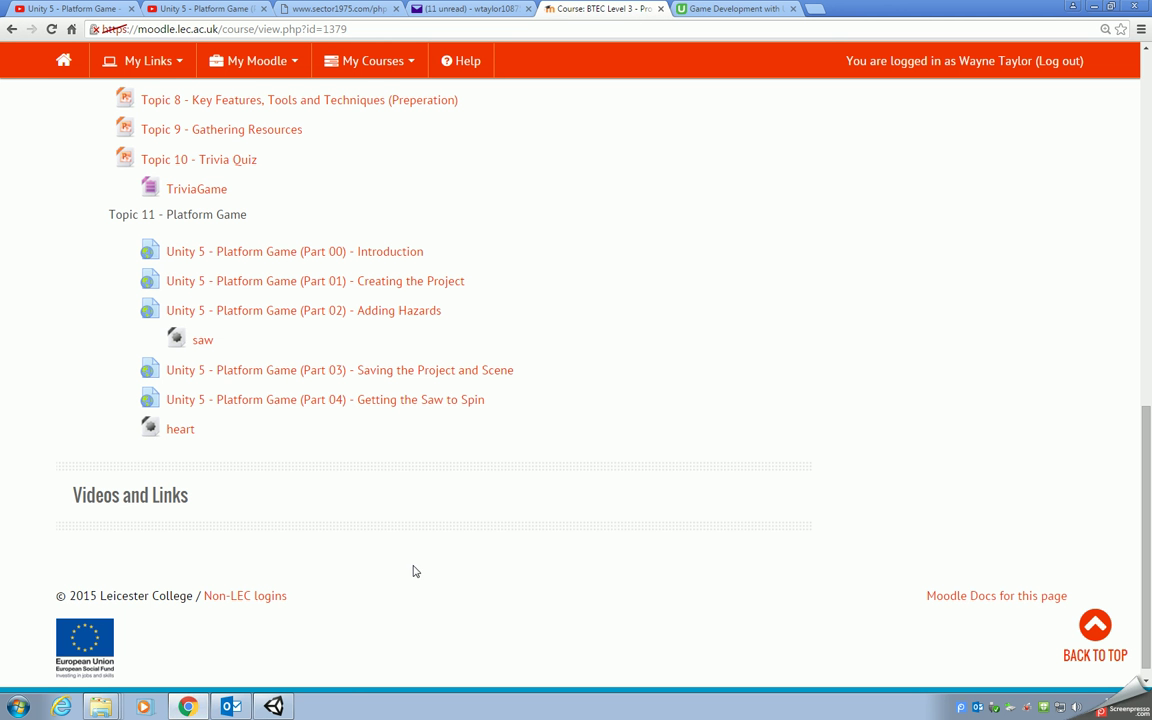
{"action": "left_click", "coordinate": [196, 430]}
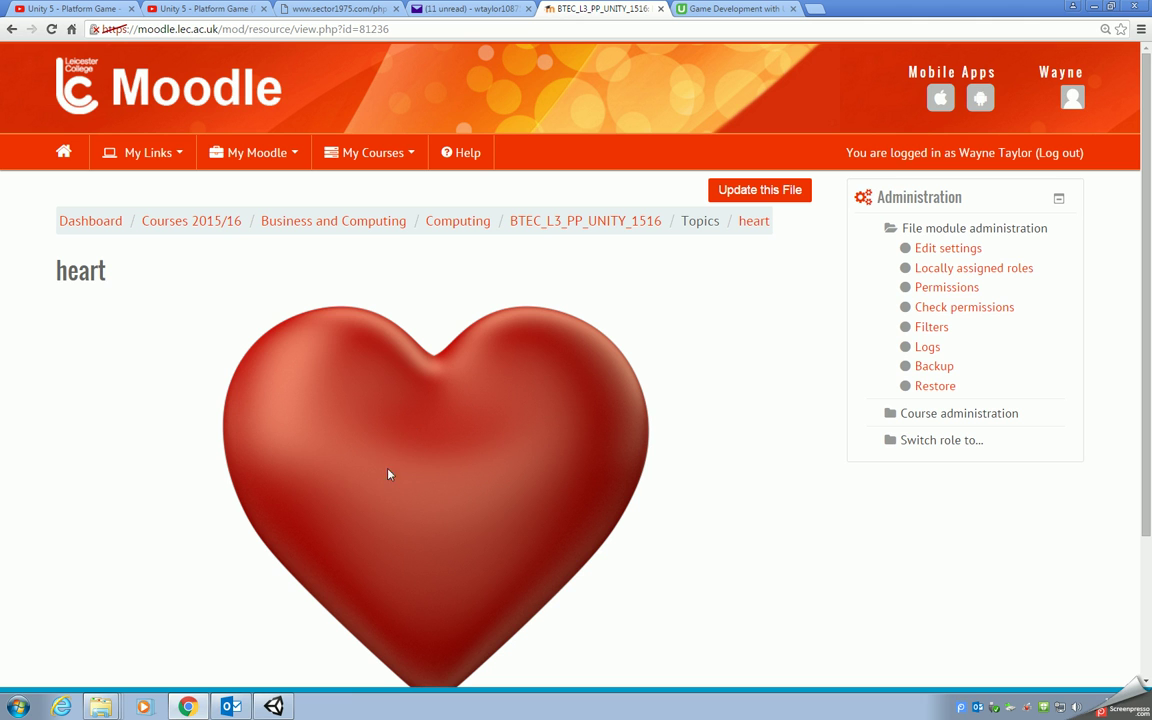
Import heart.png from the Downloads folder into Unity's Assets/Images folder beside the saw sprite.
{"action": "left_click", "coordinate": [273, 707]}
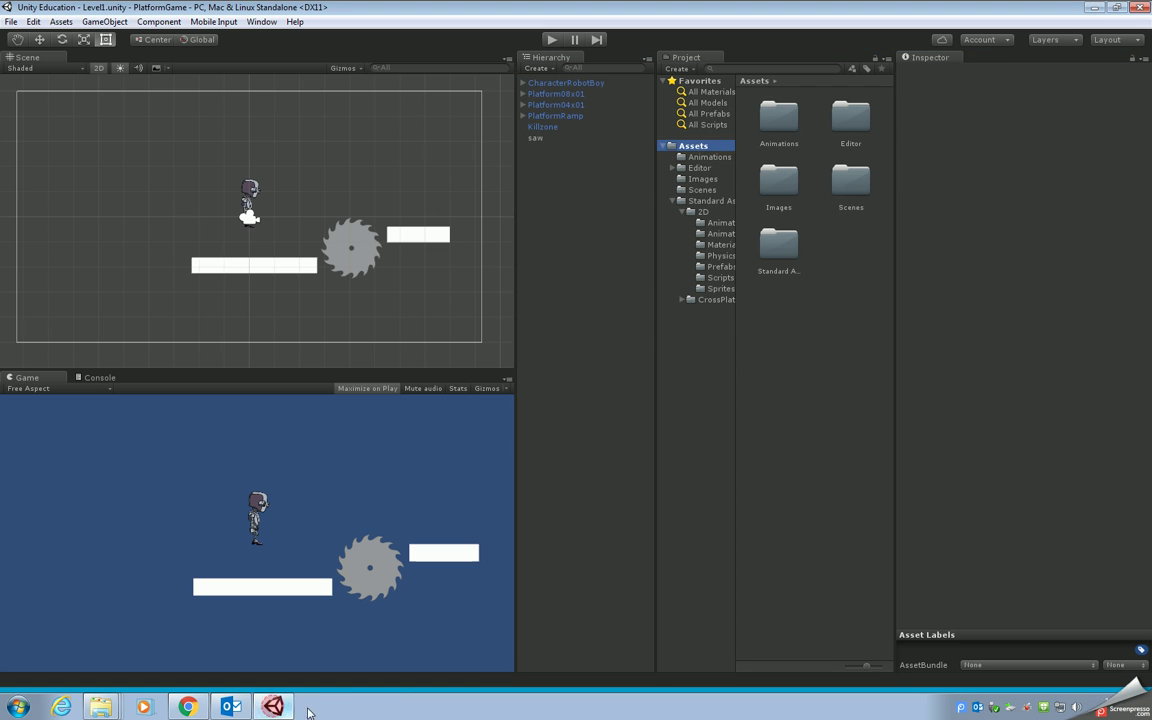
{"action": "double_click", "coordinate": [783, 185]}
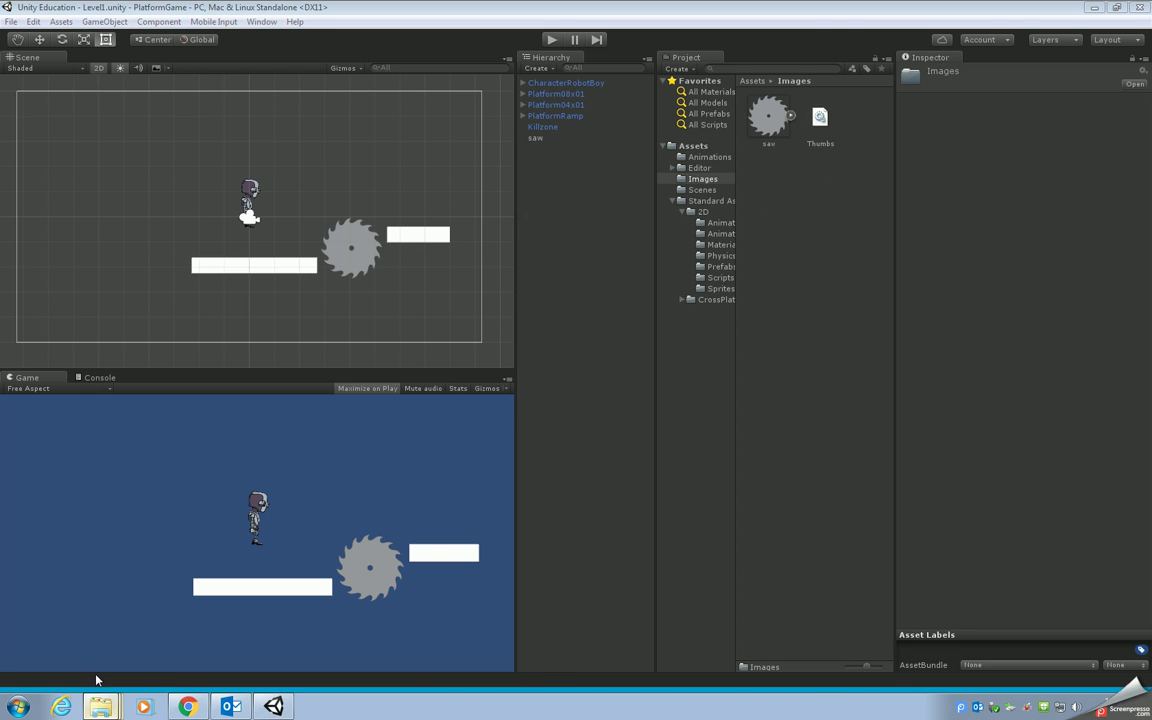
{"action": "left_click", "coordinate": [100, 706]}
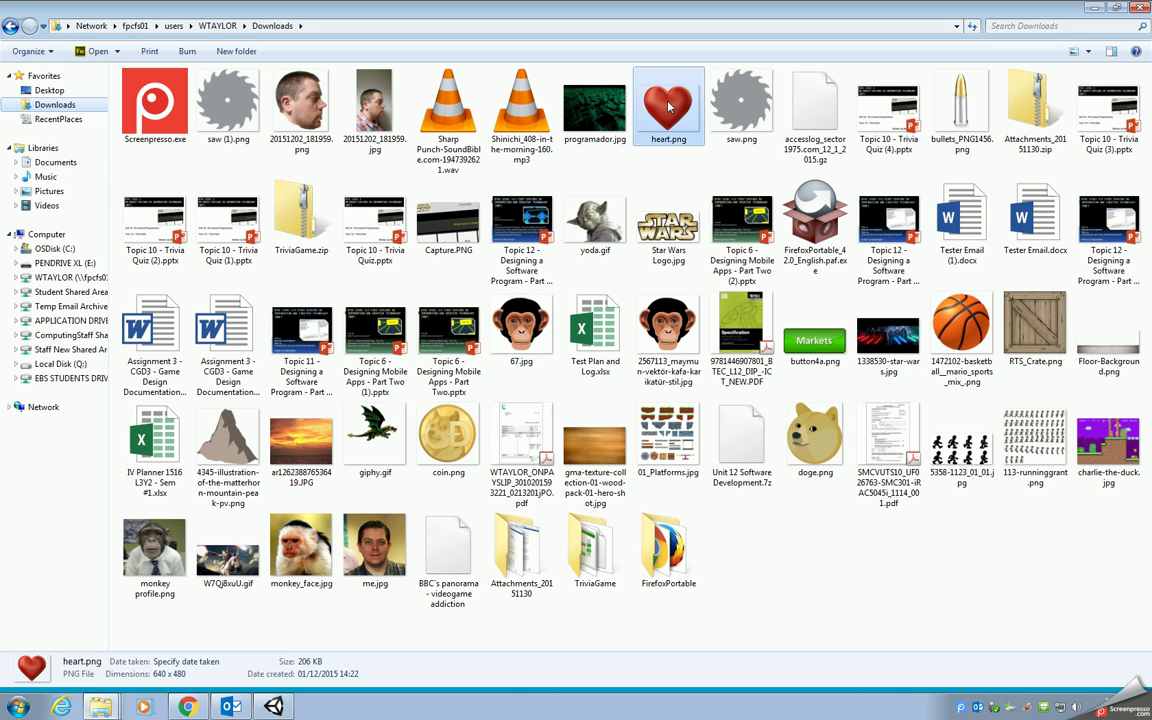
{"action": "left_click_drag", "start_coordinate": [669, 106], "coordinate": [802, 291]}
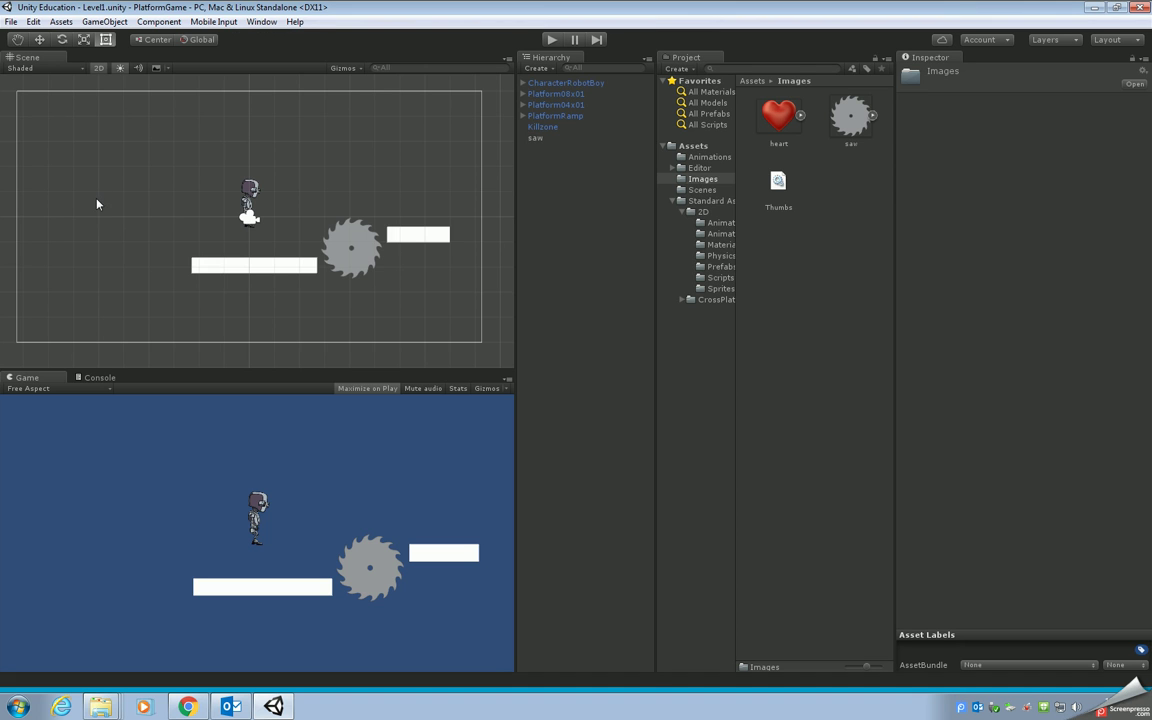
Add a UI Canvas, with its EventSystem, to the scene.
{"action": "left_click", "coordinate": [105, 21]}
{"action": "mouse_move", "coordinate": [113, 127]}
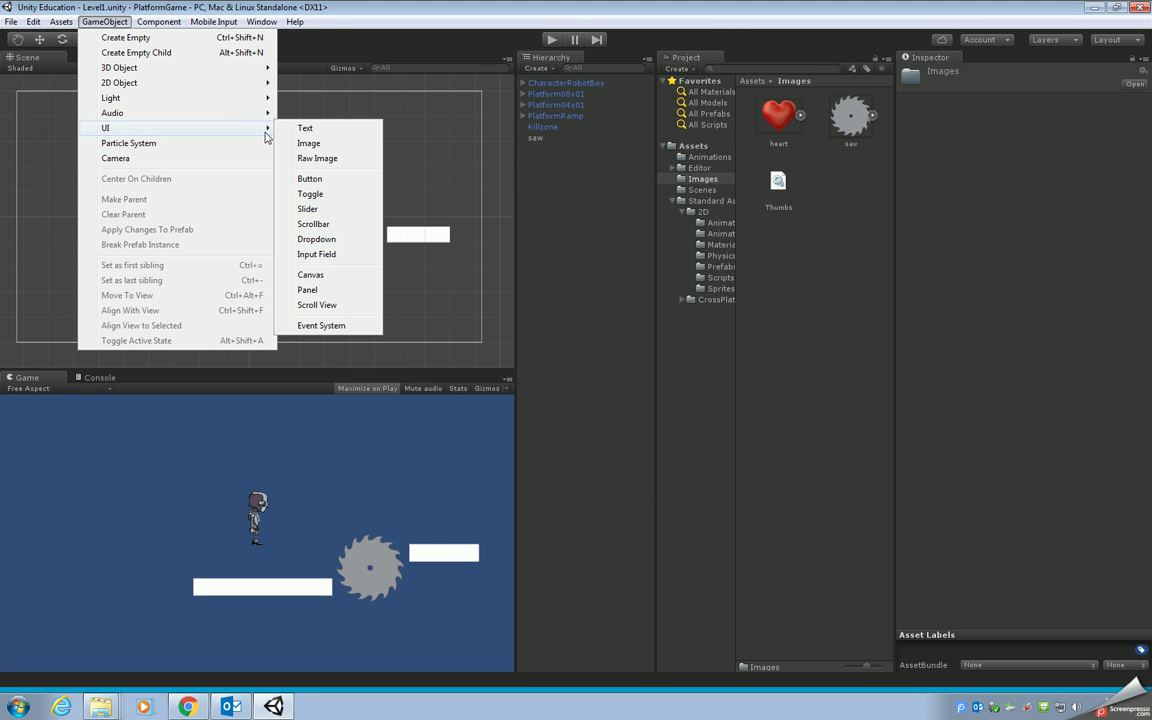
{"action": "left_click", "coordinate": [312, 275]}
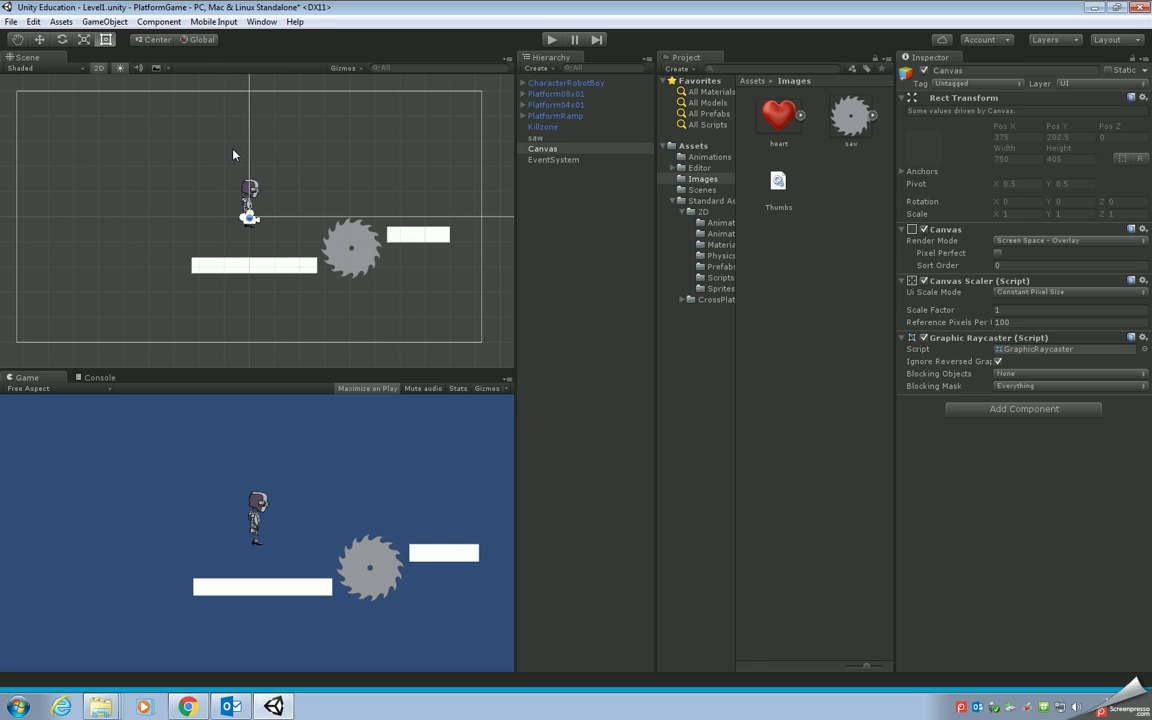
Create a UI Panel as a child of the Canvas.
{"action": "right_click", "coordinate": [548, 150]}
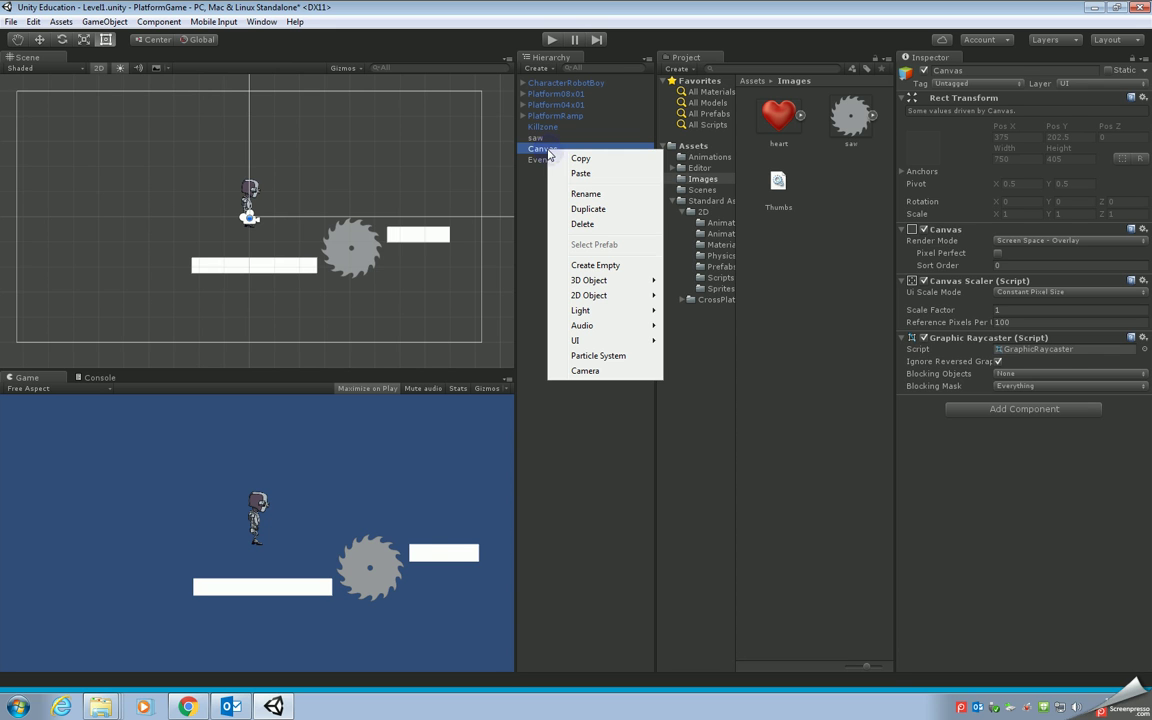
{"action": "mouse_move", "coordinate": [580, 341]}
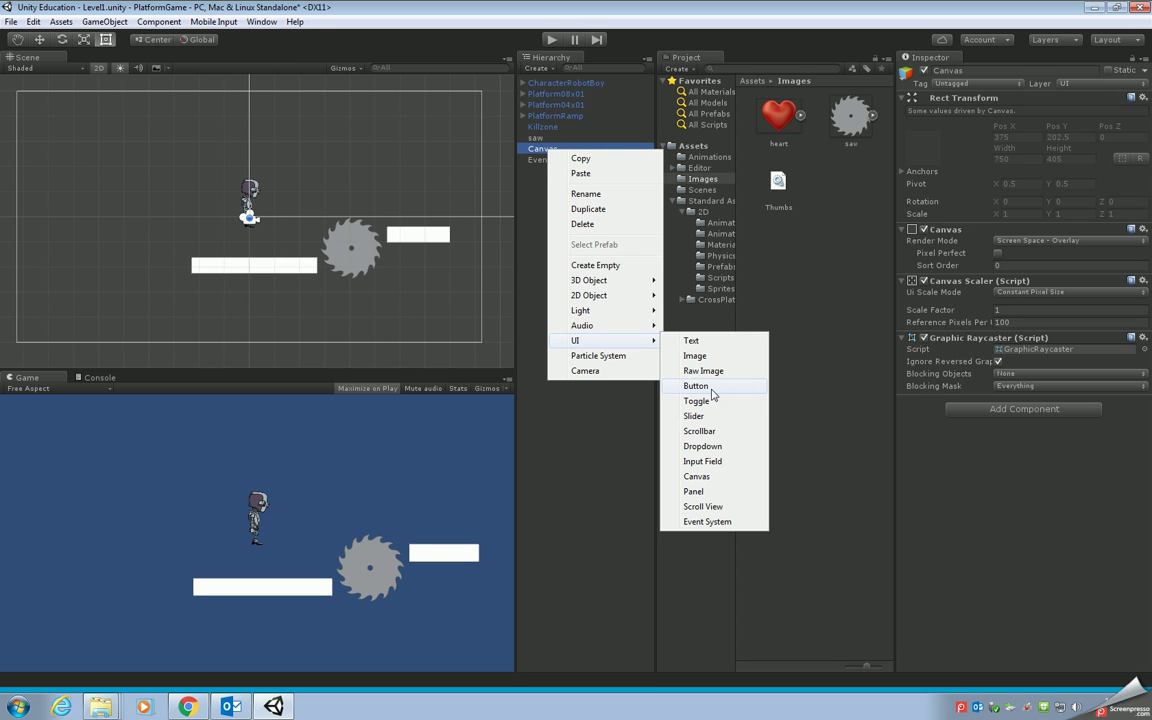
{"action": "left_click", "coordinate": [697, 491]}
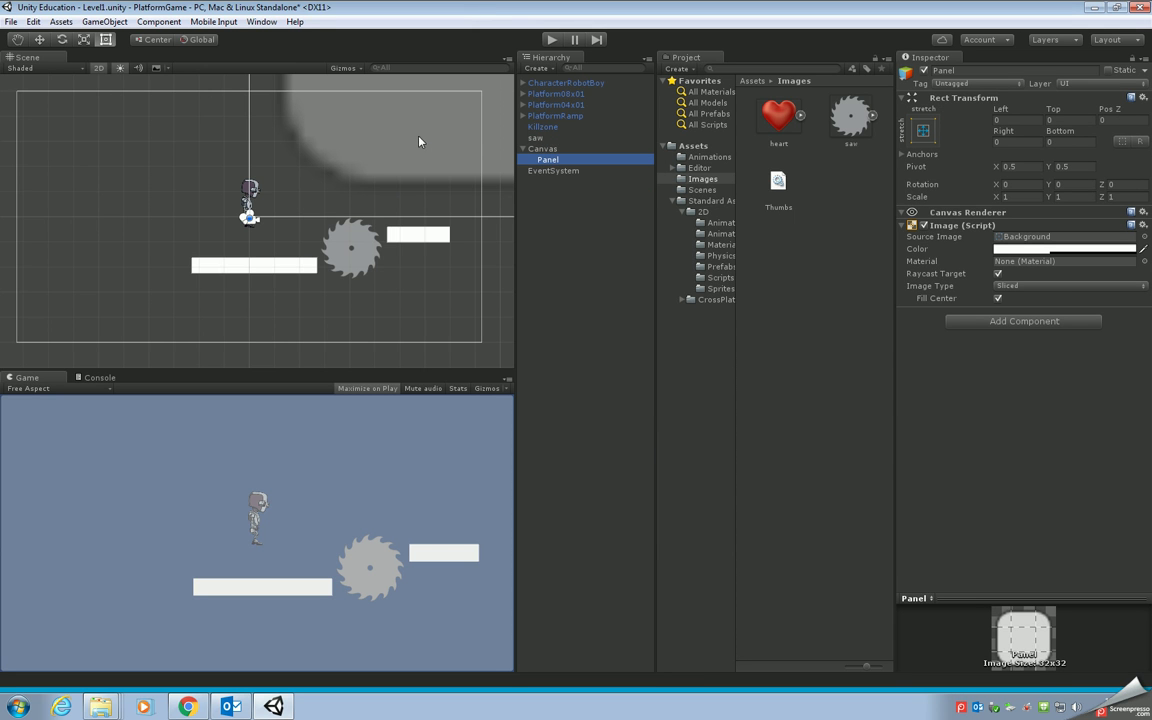
Frame the Panel and shrink it from its bottom-right and top-left corners.
{"action": "double_click", "coordinate": [550, 163]}
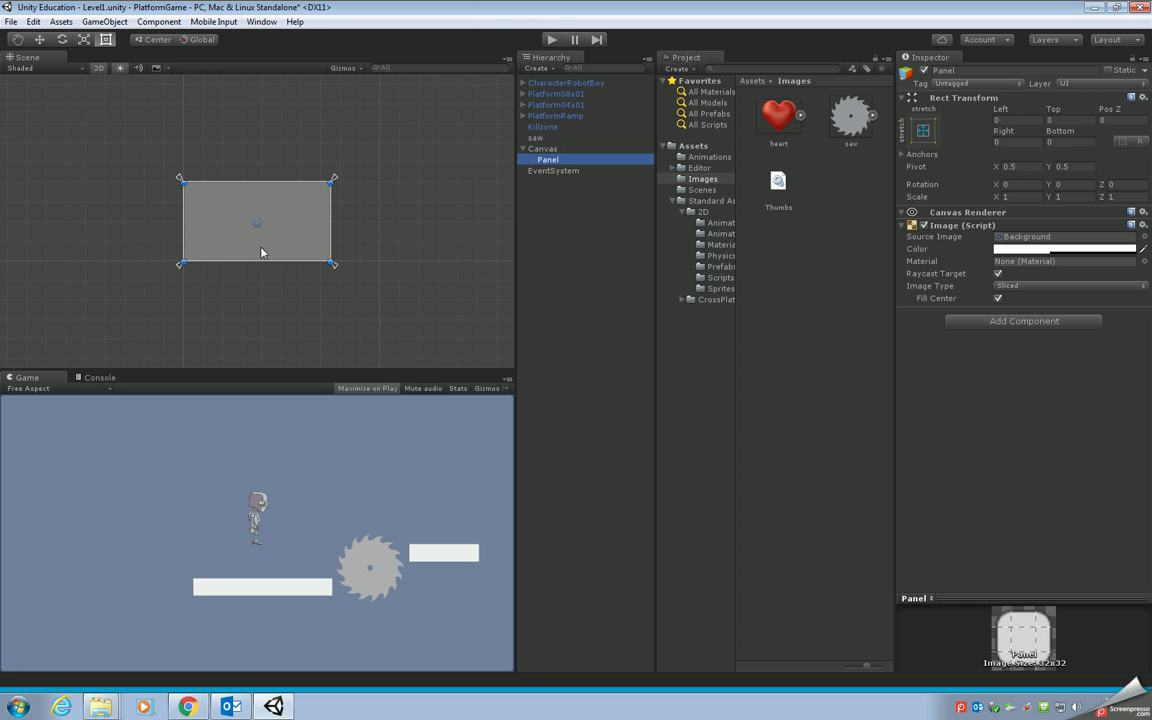
{"action": "scroll", "coordinate": [243, 223], "scroll_direction": "up", "scroll_amount": 5}
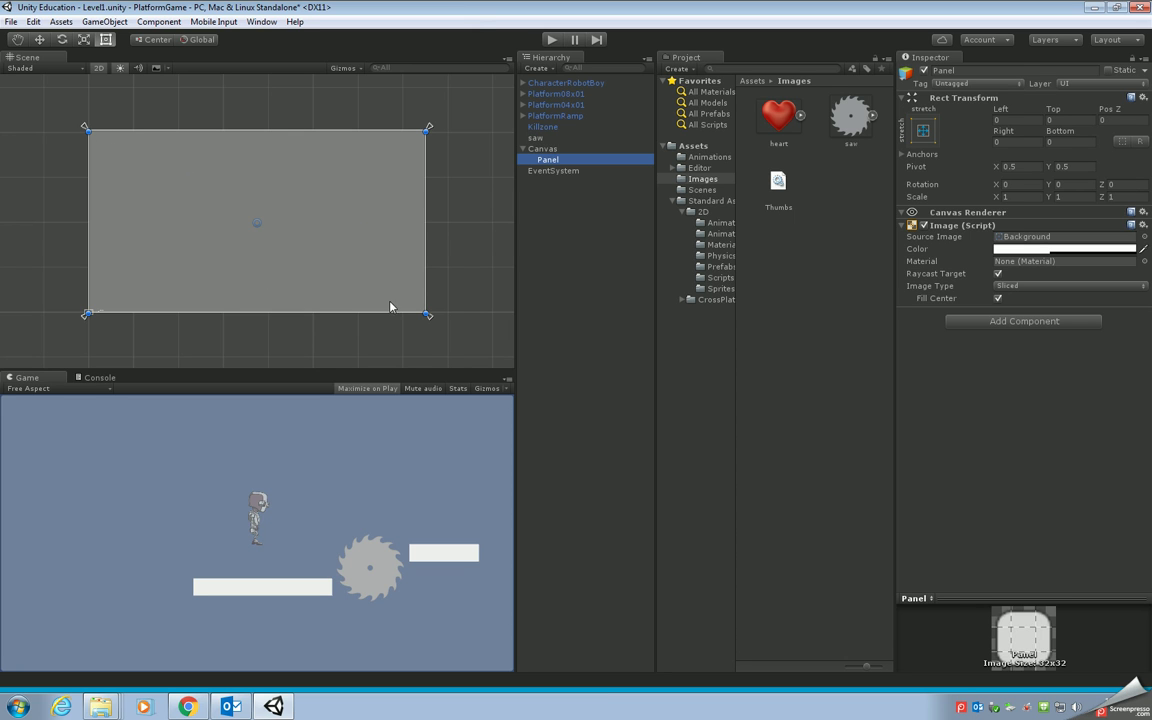
{"action": "left_click_drag", "start_coordinate": [427, 314], "coordinate": [370, 254]}
{"action": "key", "text": "f"}
{"action": "left_click_drag", "start_coordinate": [114, 160], "coordinate": [206, 186]}
{"action": "key", "text": "f"}
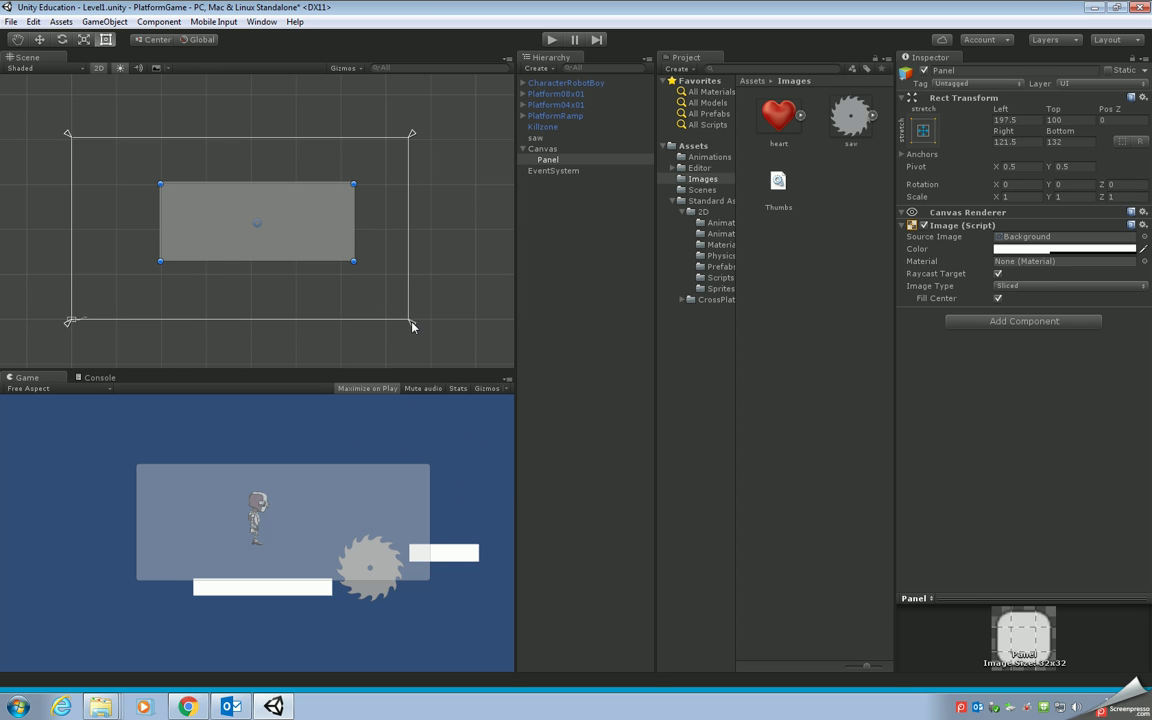
Move the Panel's anchors to the top-left, fit it into a small box there, and preview in Play.
{"action": "left_click_drag", "start_coordinate": [411, 326], "coordinate": [160, 173]}
{"action": "left_click_drag", "start_coordinate": [68, 133], "coordinate": [78, 146]}
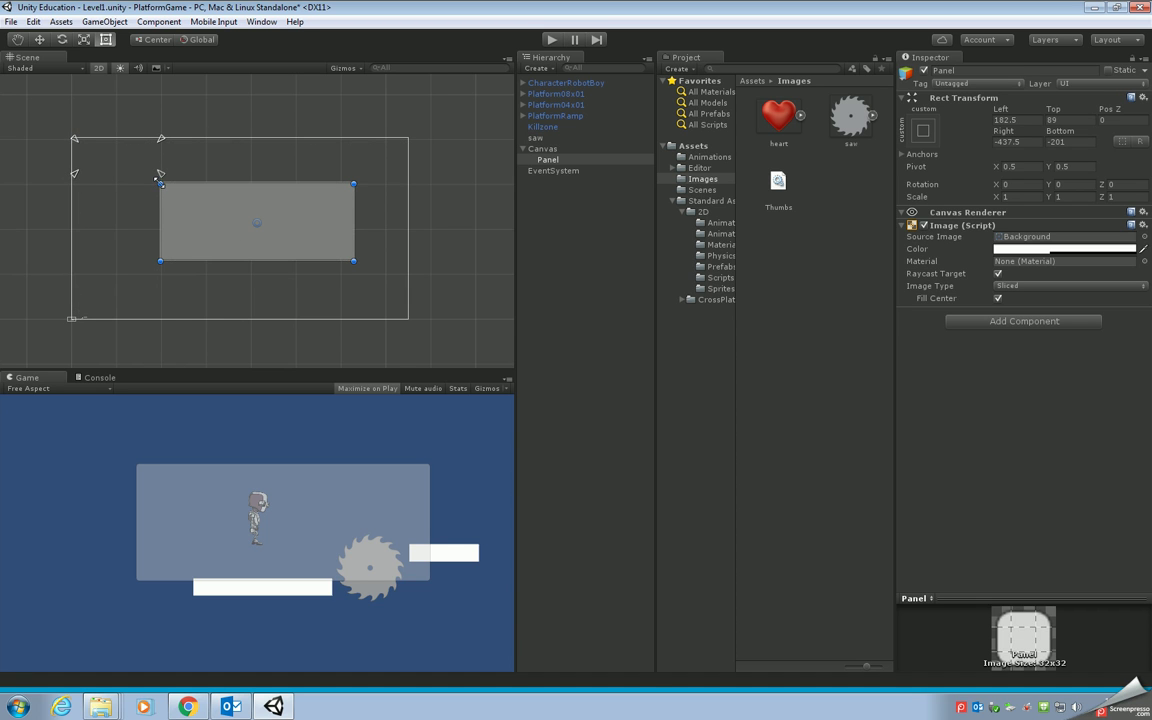
{"action": "left_click_drag", "start_coordinate": [160, 183], "coordinate": [77, 143]}
{"action": "middle_click_drag", "start_coordinate": [77, 143], "coordinate": [114, 161]}
{"action": "left_click_drag", "start_coordinate": [397, 281], "coordinate": [206, 198]}
{"action": "middle_click_drag", "start_coordinate": [100, 170], "coordinate": [198, 216]}
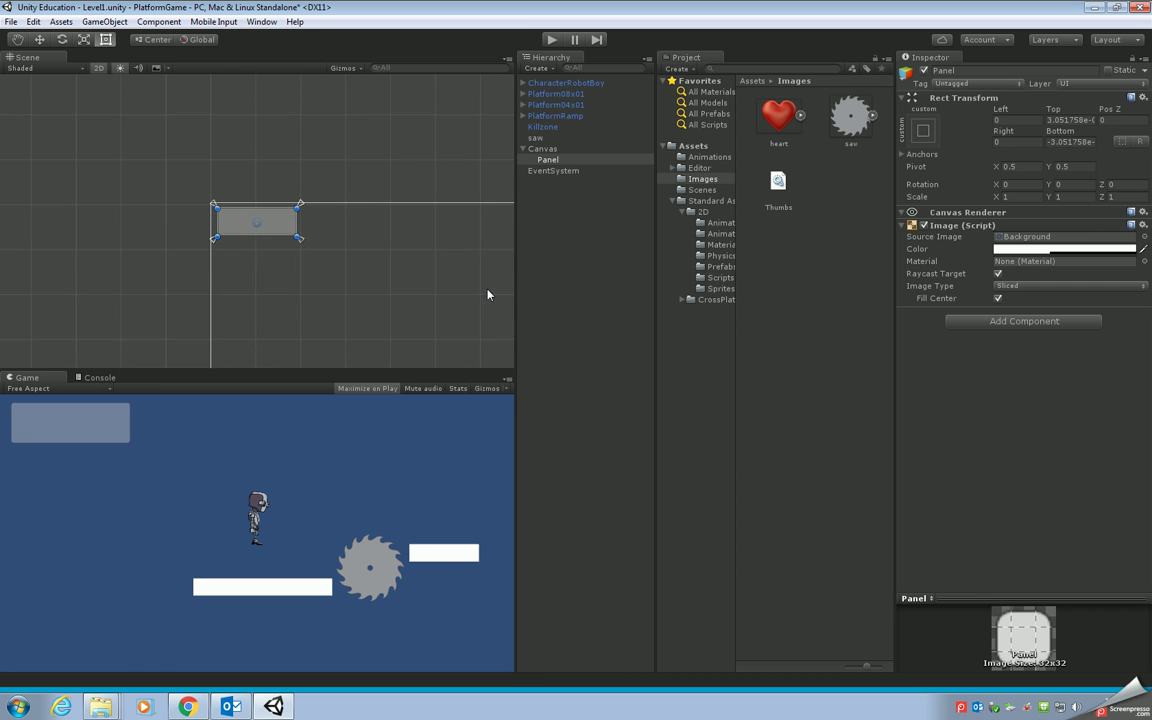
{"action": "left_click", "coordinate": [551, 39]}
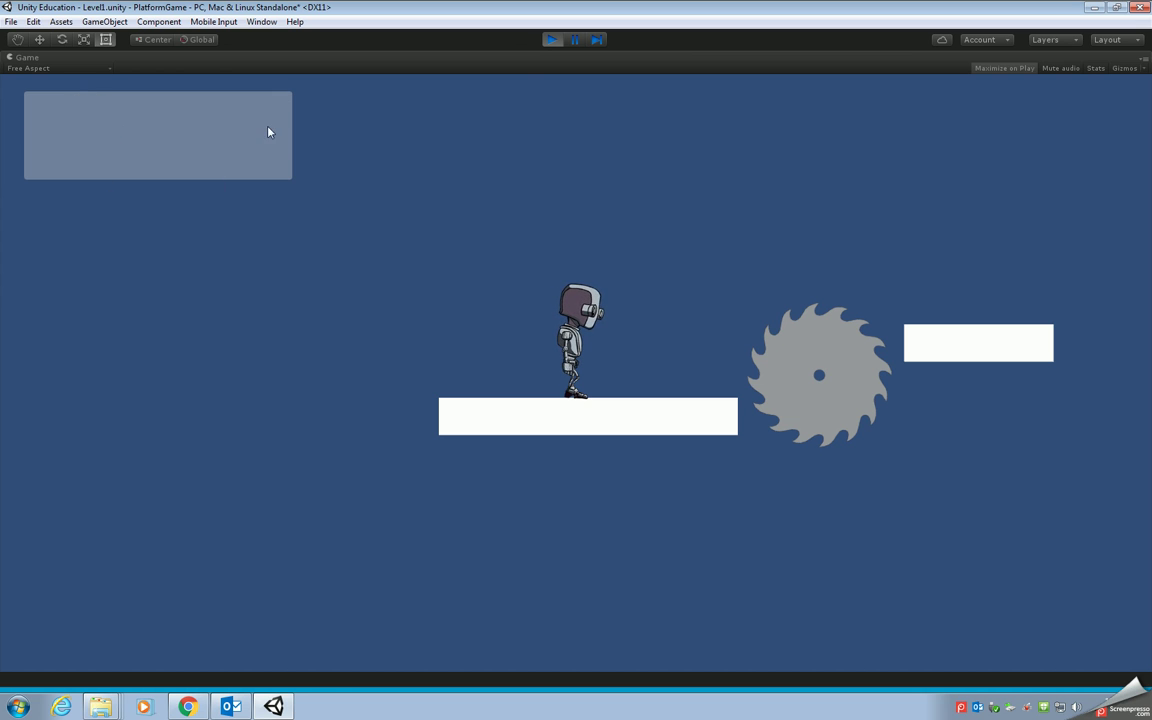
{"action": "left_click", "coordinate": [551, 39]}
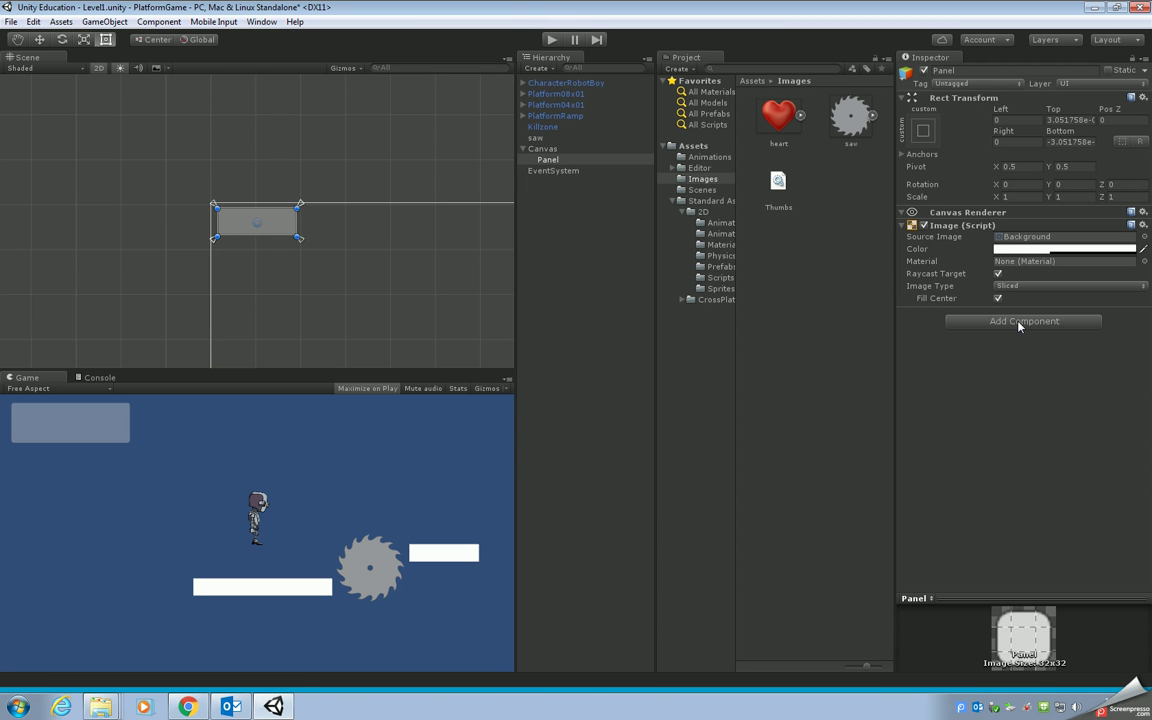
Rename the Panel to 'Health Panel'.
{"action": "left_click", "coordinate": [548, 161]}
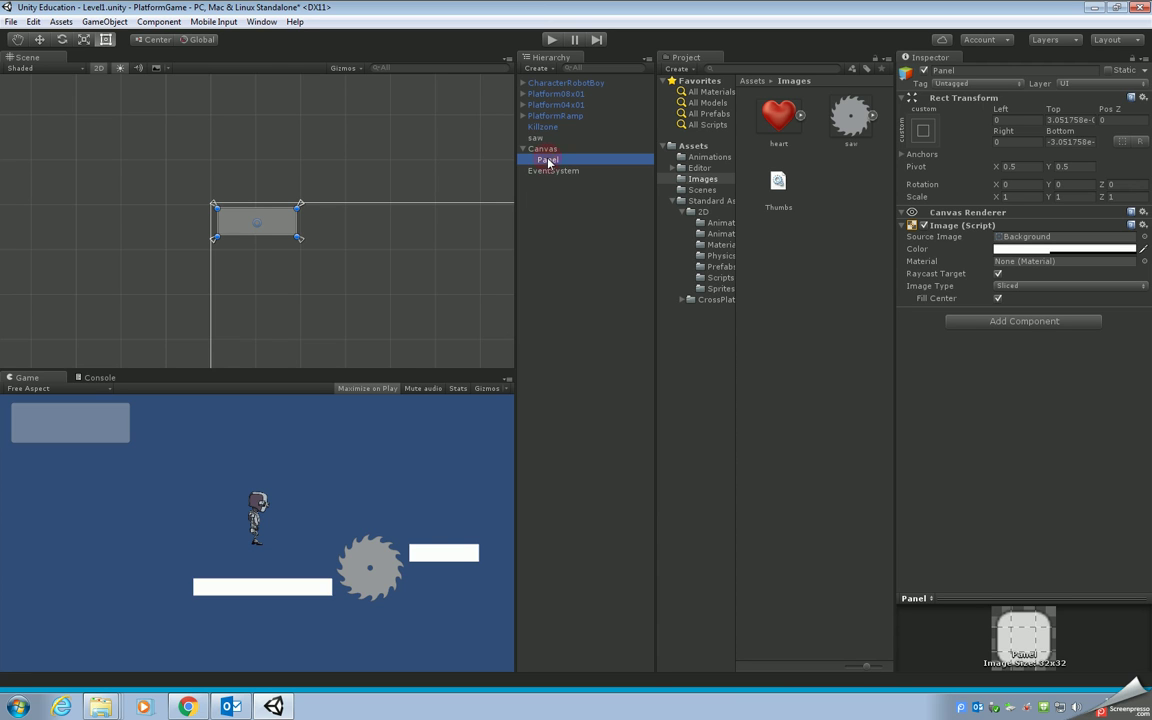
{"action": "left_click", "coordinate": [550, 161]}
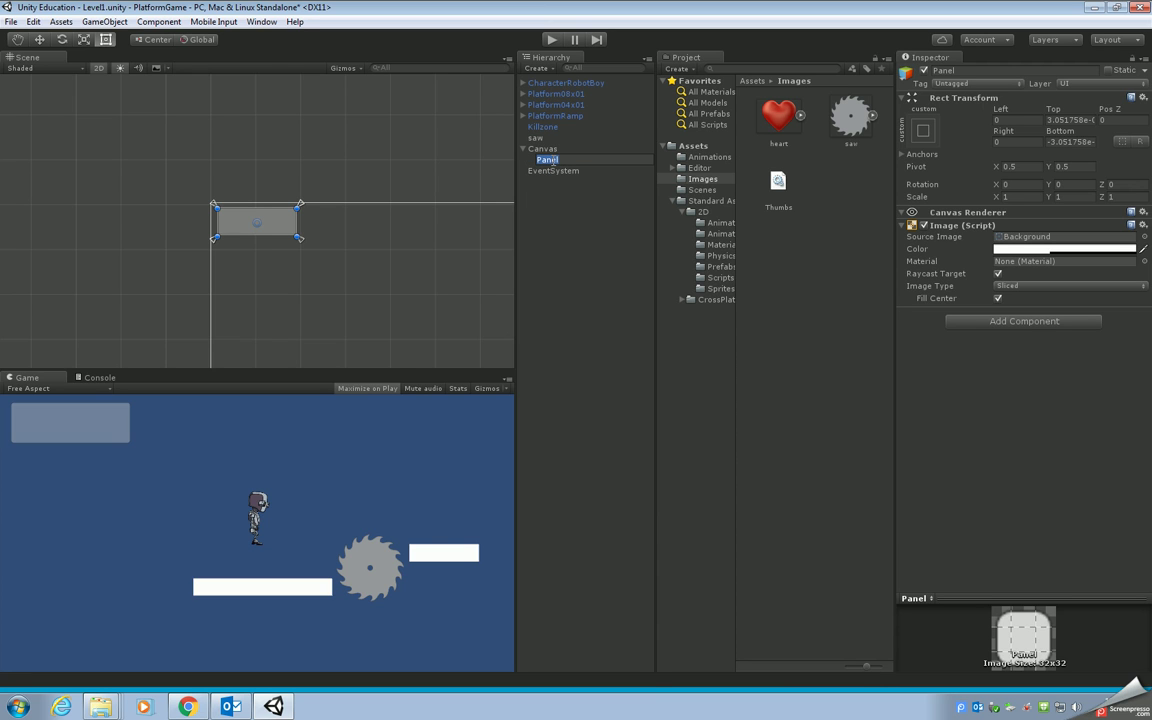
{"action": "type", "text": "Health Panel"}
{"action": "key", "text": "Return"}
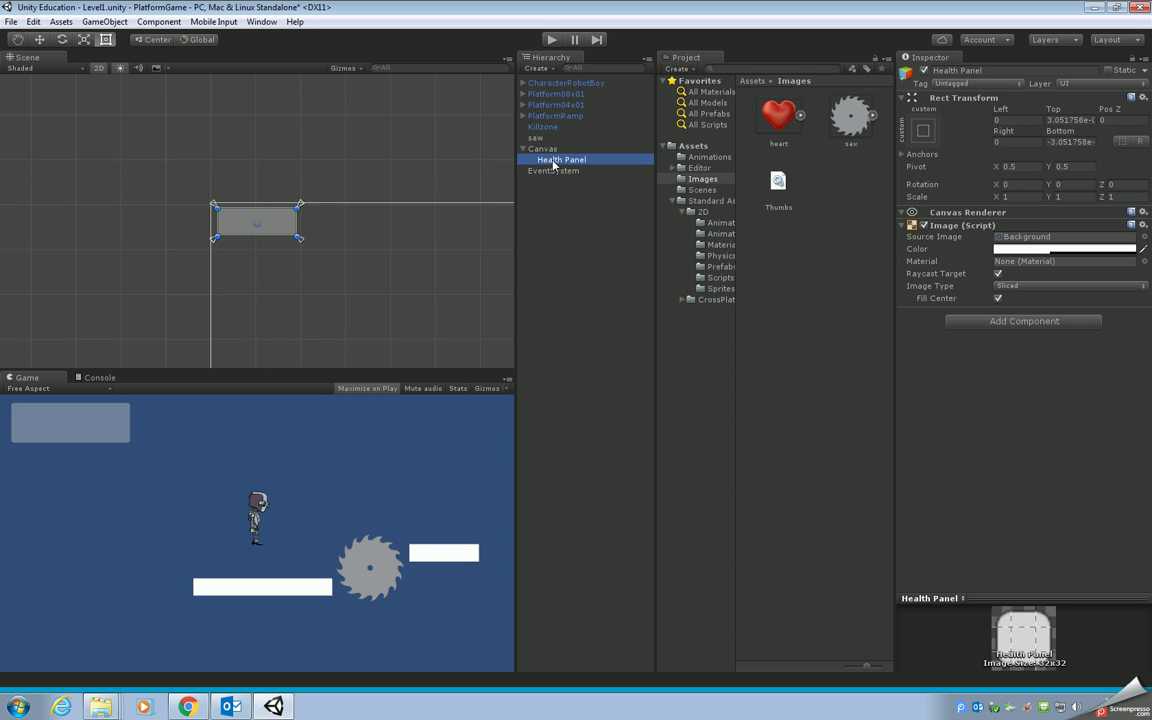
Add a Horizontal Layout Group component to Health Panel.
{"action": "left_click", "coordinate": [1036, 322]}
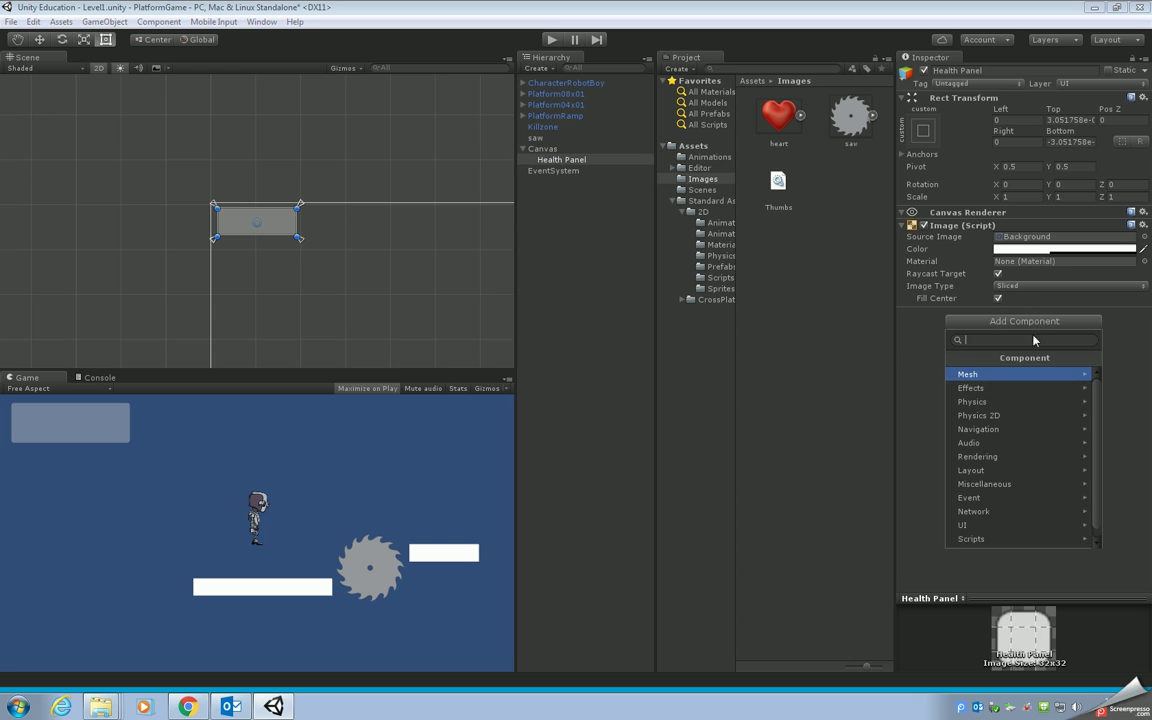
{"action": "left_click", "coordinate": [985, 471]}
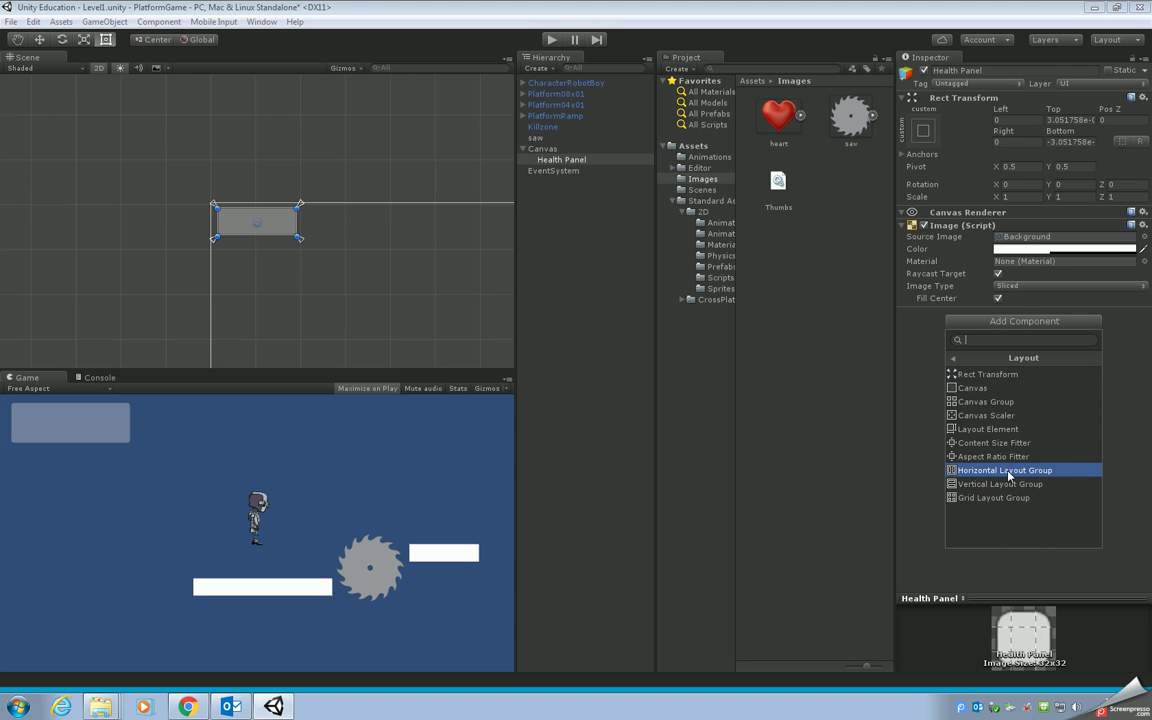
{"action": "left_click", "coordinate": [1008, 471]}
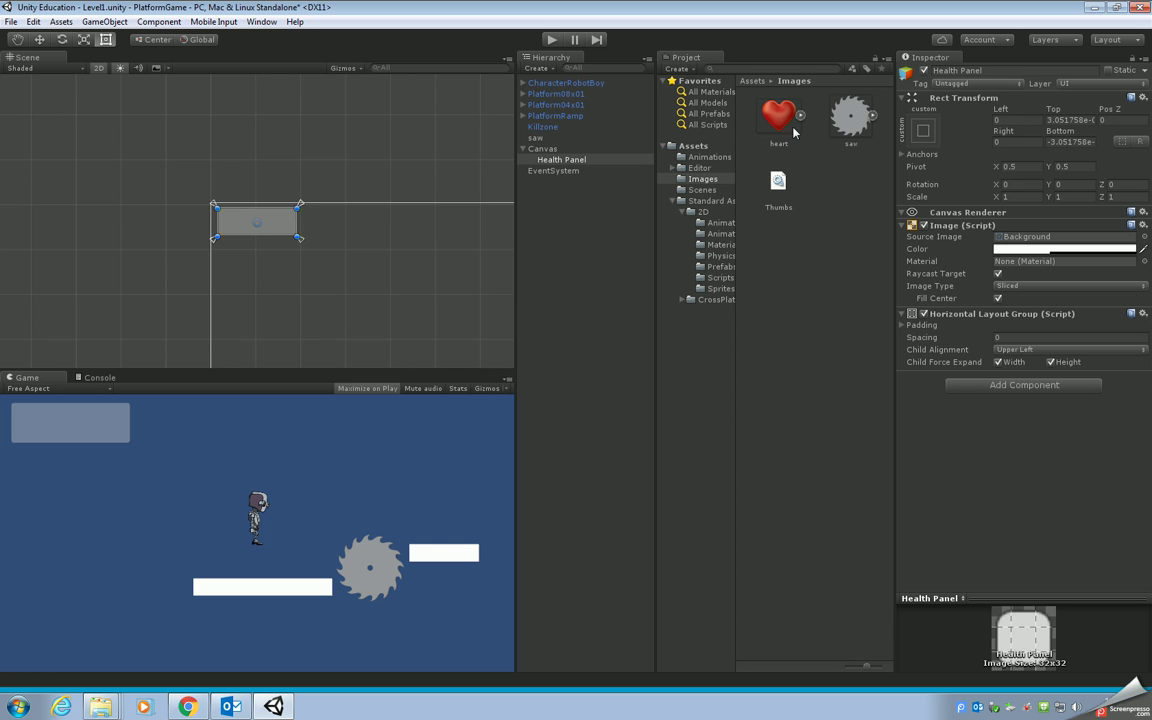
Create a UI Image as a child of Health Panel.
{"action": "right_click", "coordinate": [573, 162]}
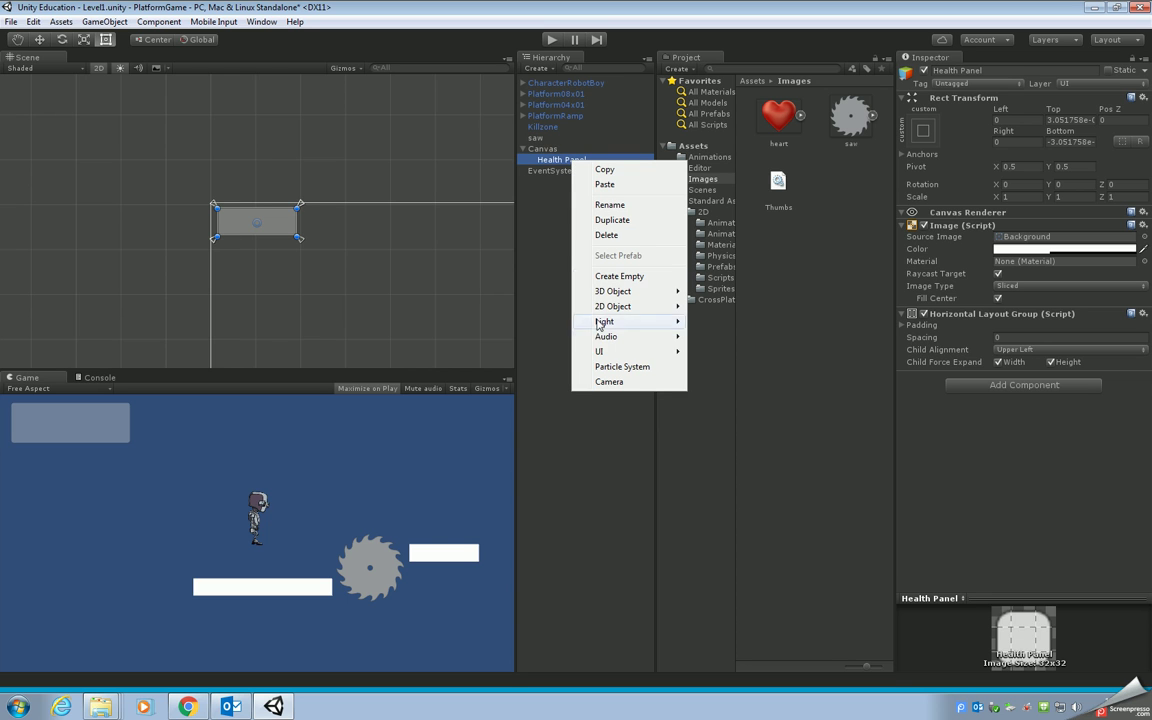
{"action": "mouse_move", "coordinate": [604, 353]}
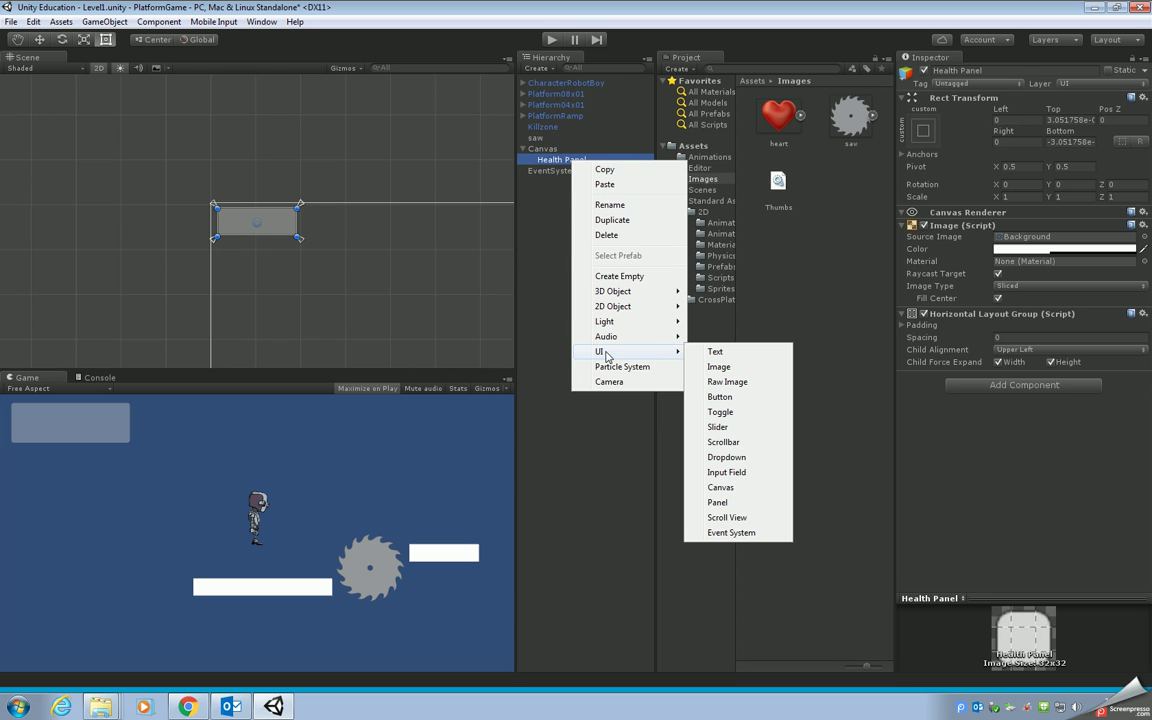
{"action": "left_click", "coordinate": [718, 368]}
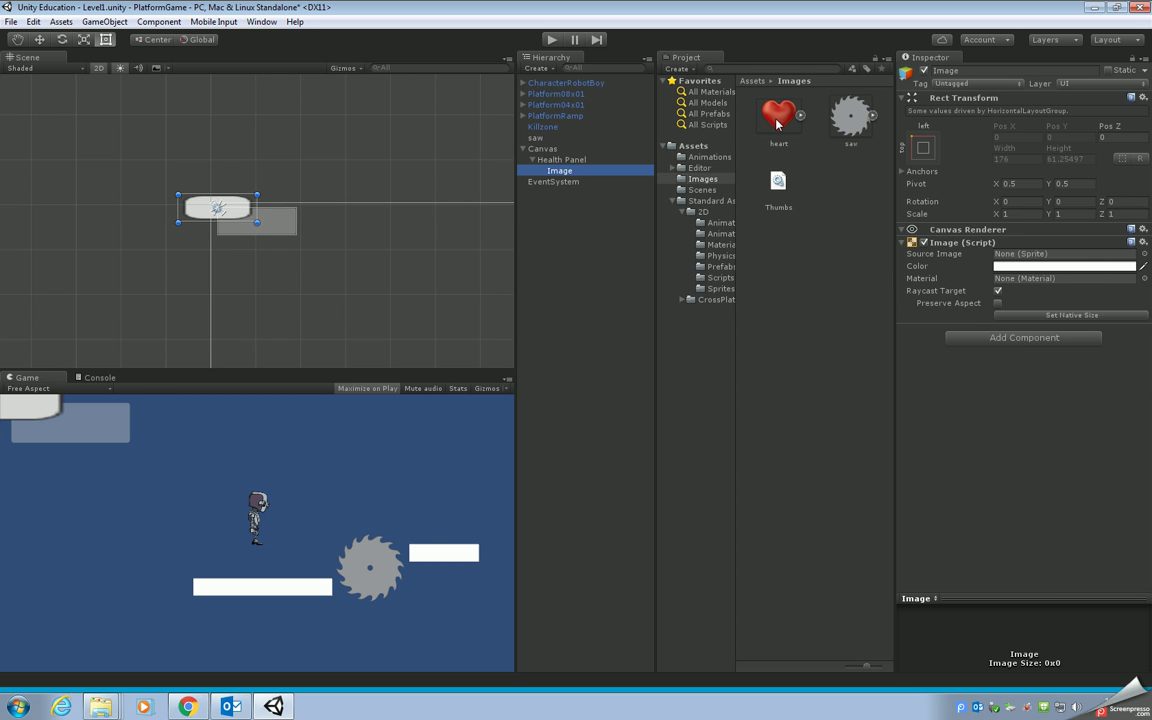
Set the Image's Source Image to the heart sprite and turn on Preserve Aspect.
{"action": "left_click_drag", "start_coordinate": [778, 123], "coordinate": [1048, 258]}
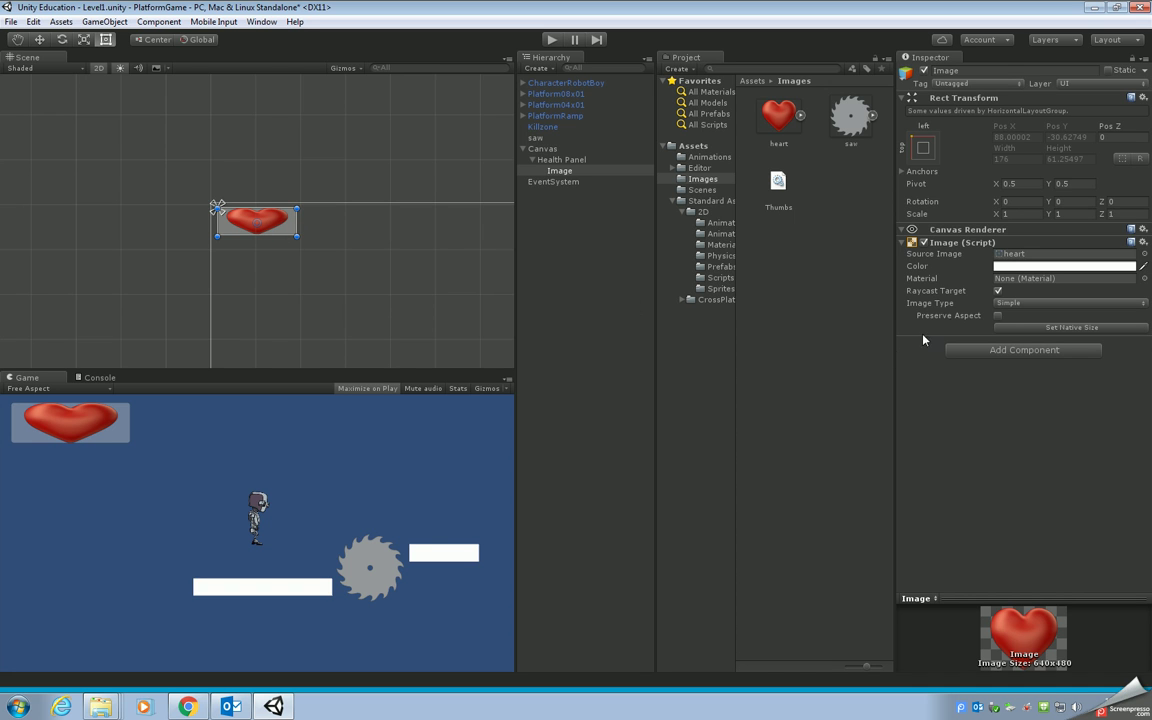
{"action": "left_click", "coordinate": [997, 316]}
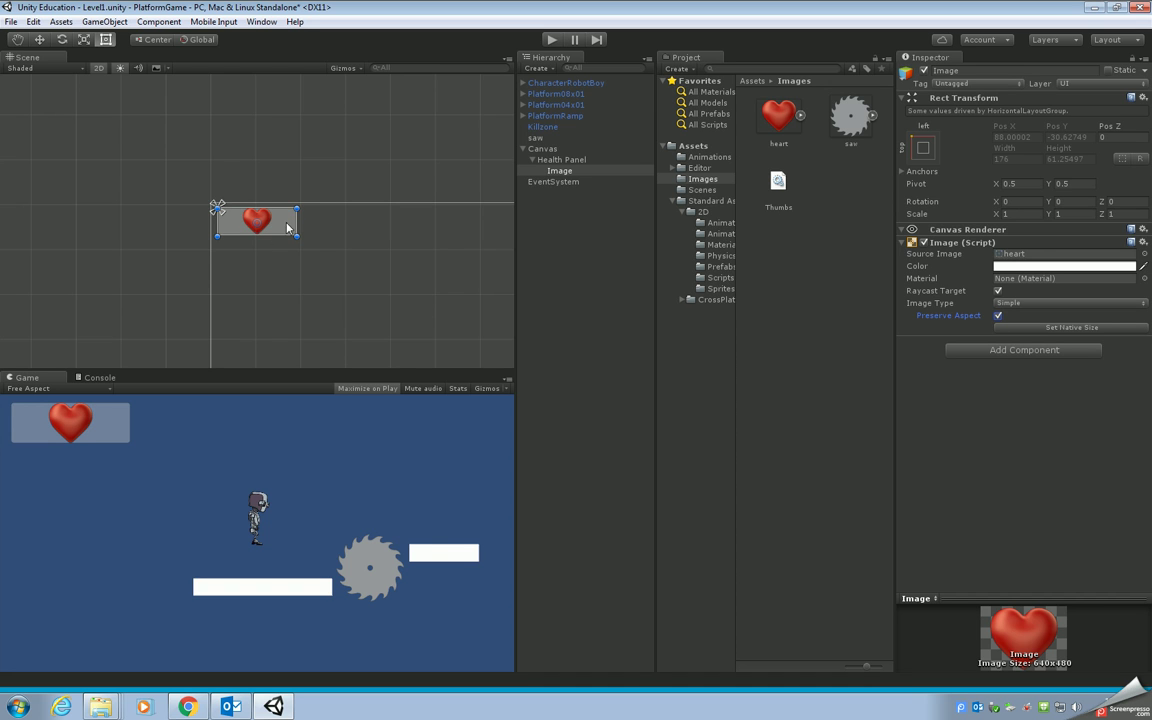
{"action": "left_click", "coordinate": [563, 174]}
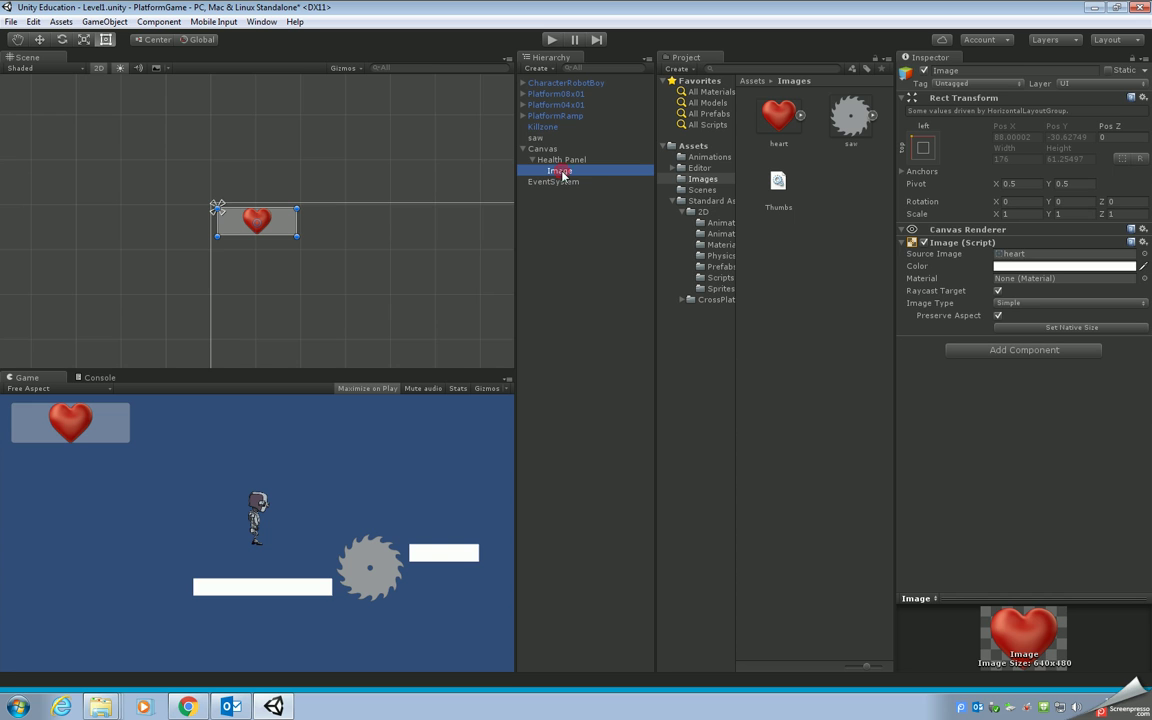
Rename the Image object to 'Heart'.
{"action": "left_click", "coordinate": [578, 174]}
{"action": "type", "text": "Heart"}
{"action": "key", "text": "Return"}
Copy and paste Heart twice to make Heart (1) and Heart (2), then run the game.
{"action": "right_click", "coordinate": [566, 171]}
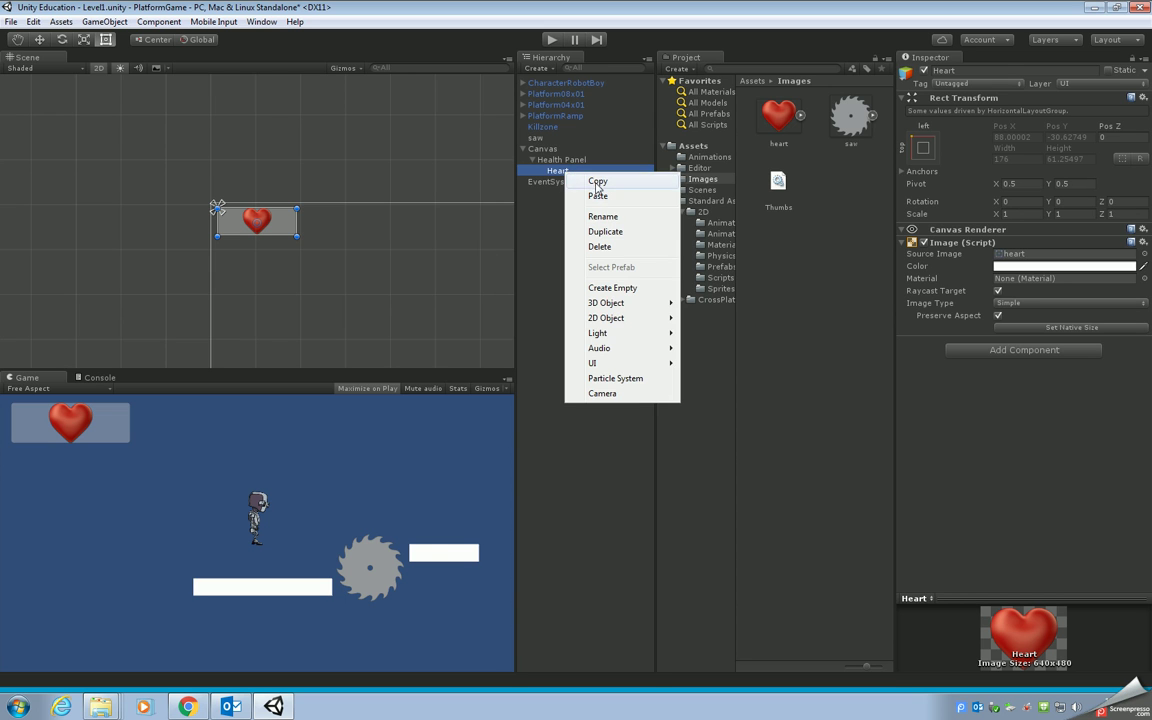
{"action": "left_click", "coordinate": [596, 185]}
{"action": "right_click", "coordinate": [600, 174]}
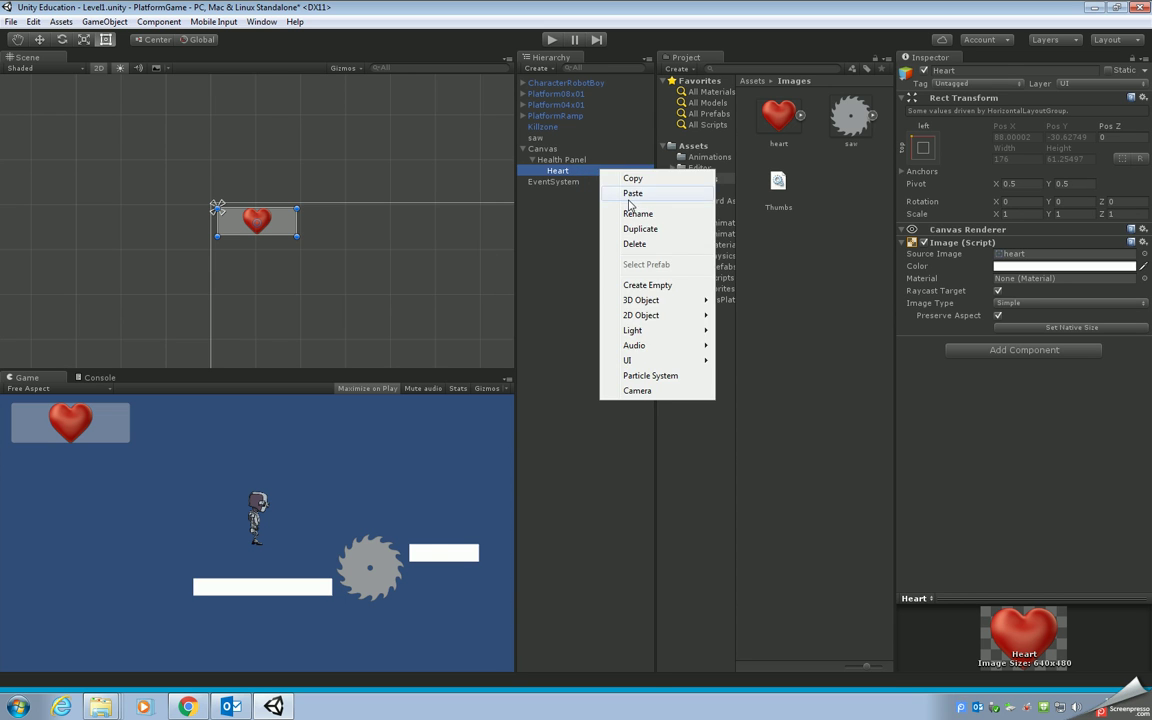
{"action": "left_click", "coordinate": [628, 193]}
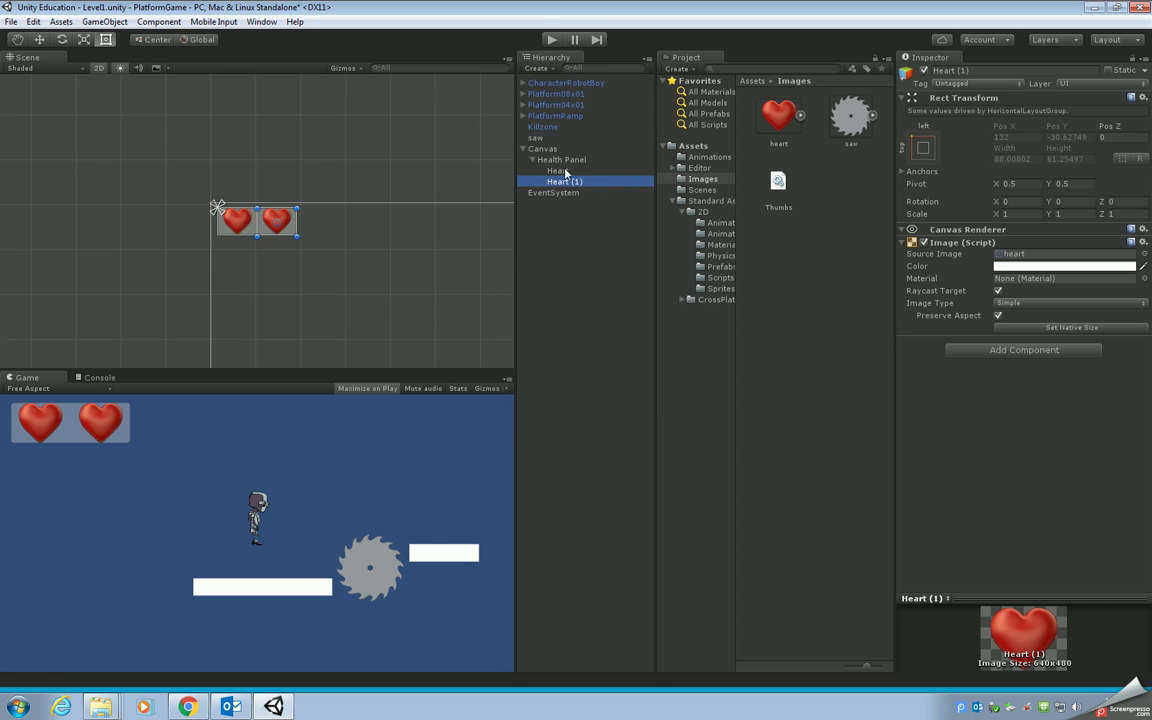
{"action": "right_click", "coordinate": [598, 186]}
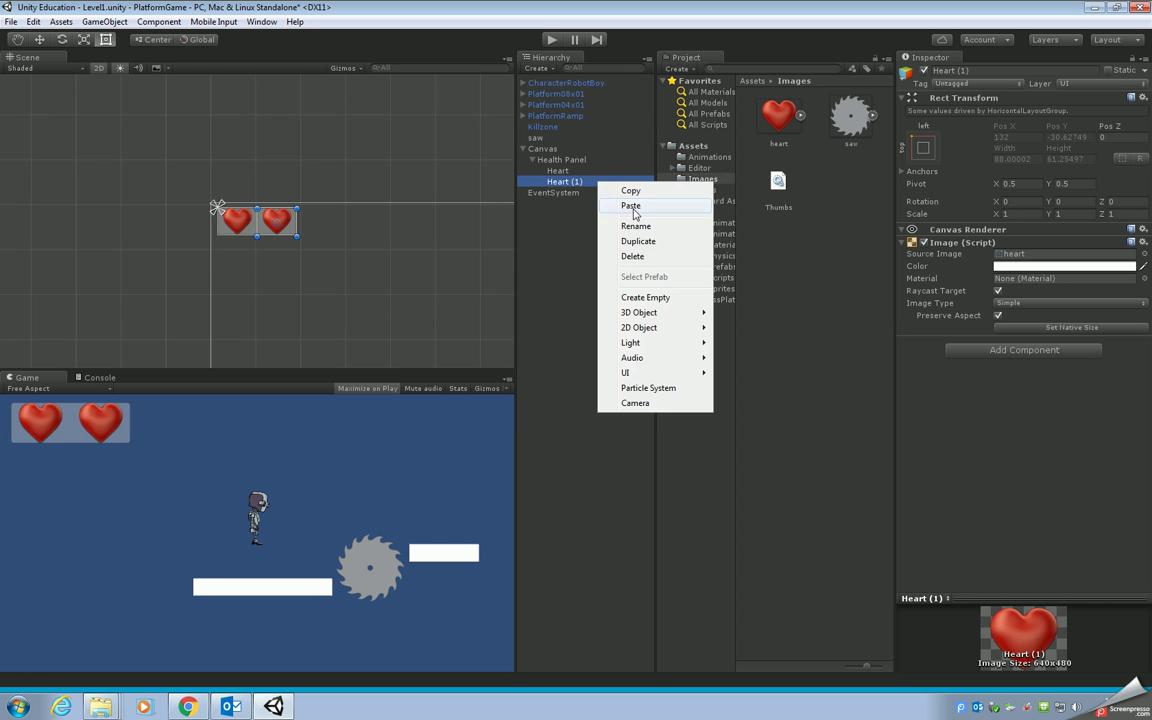
{"action": "left_click", "coordinate": [631, 204]}
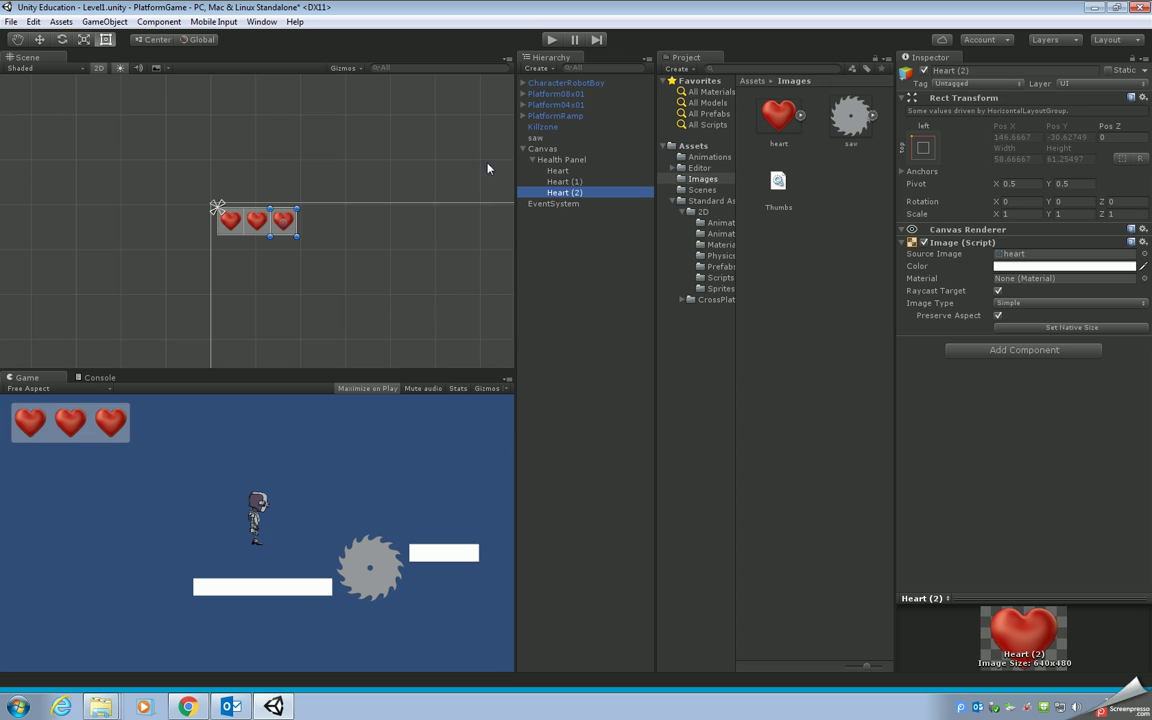
{"action": "left_click", "coordinate": [553, 42]}
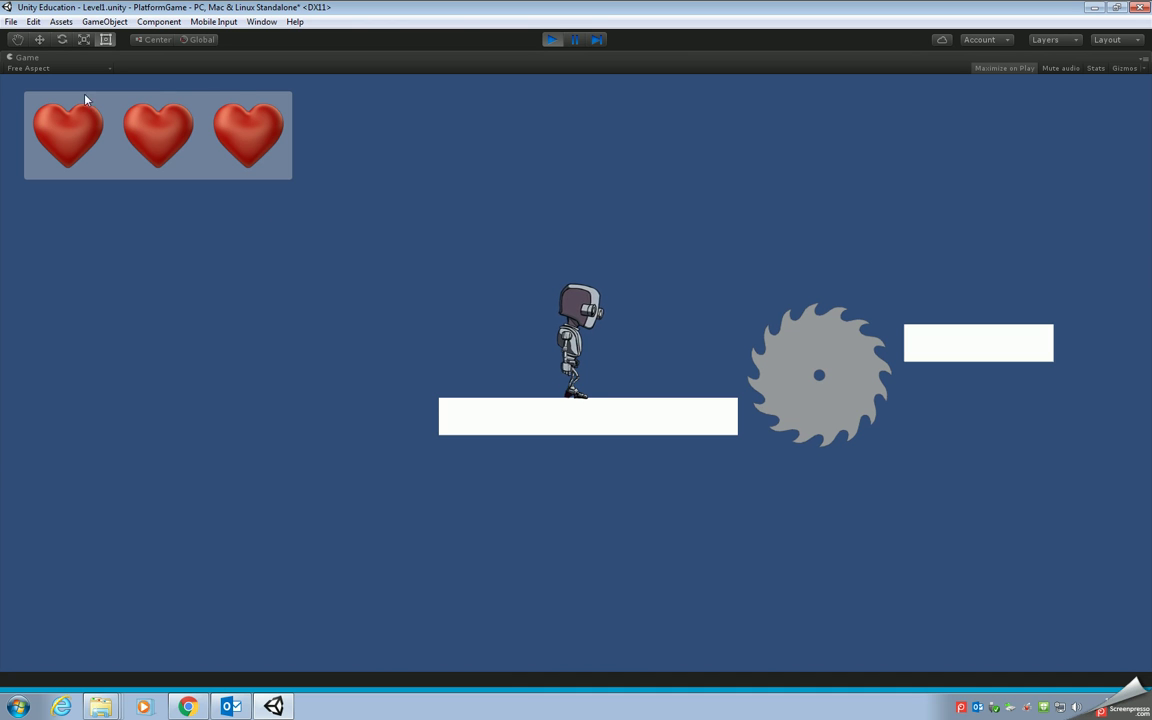
Disable Health Panel's Image component and check in Play mode that only three hearts show.
{"action": "left_click", "coordinate": [552, 40]}
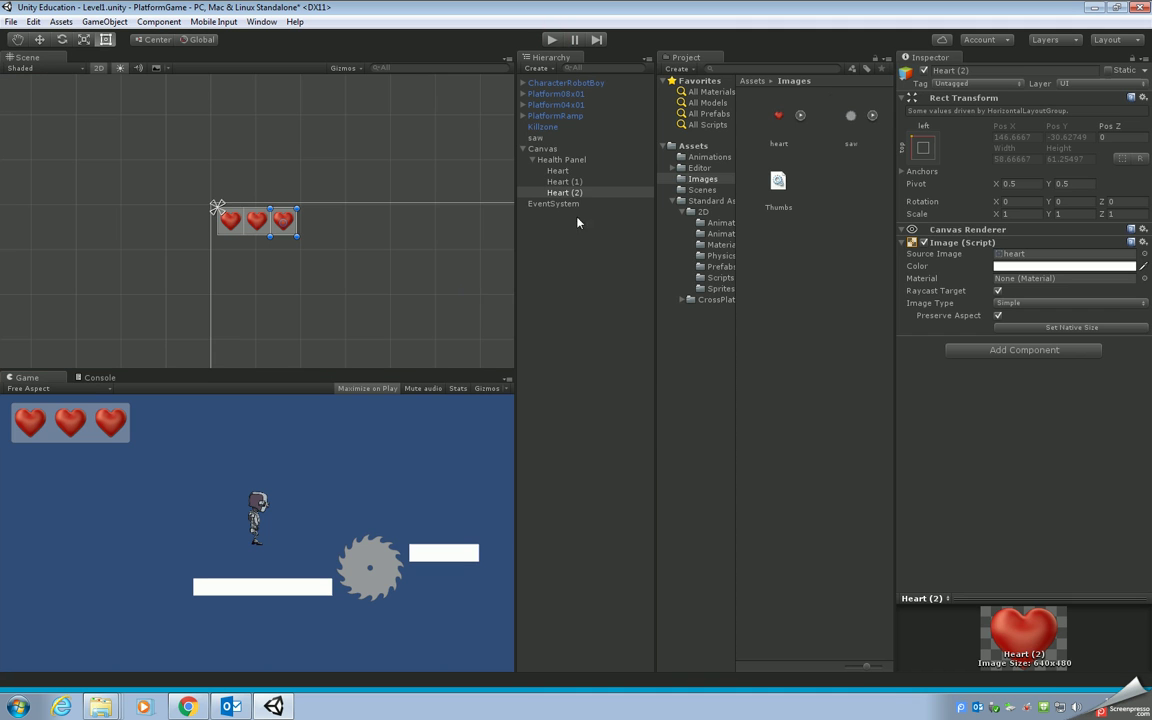
{"action": "left_click", "coordinate": [558, 160]}
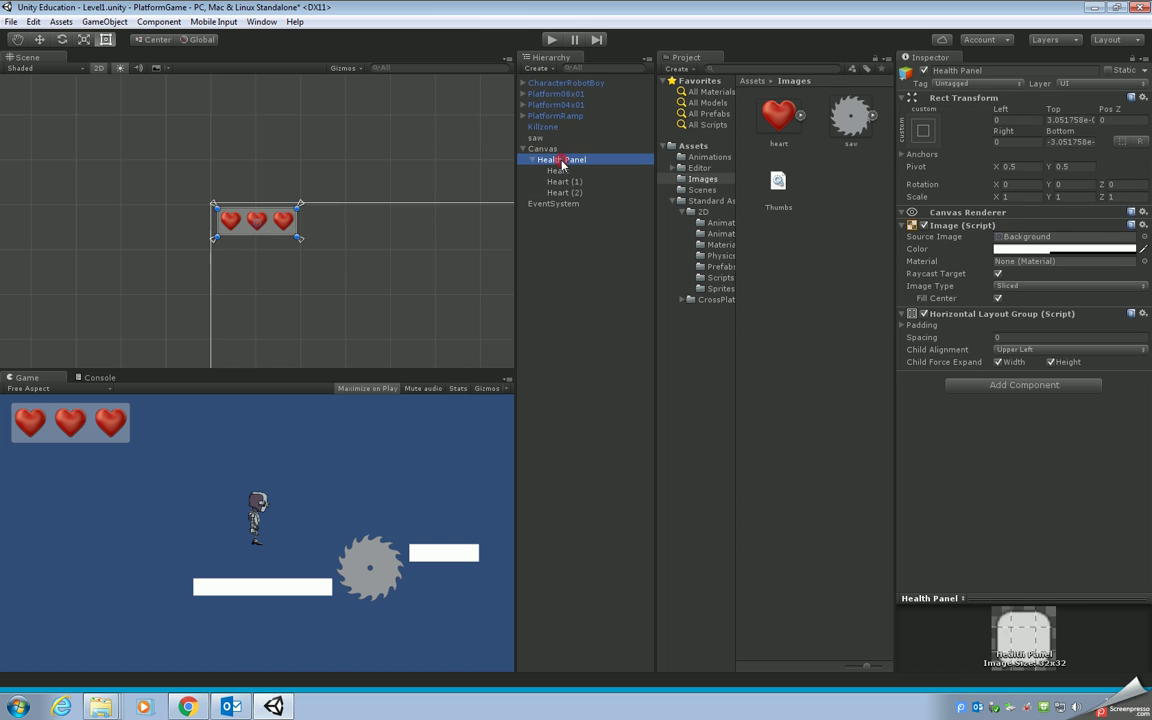
{"action": "left_click", "coordinate": [925, 226]}
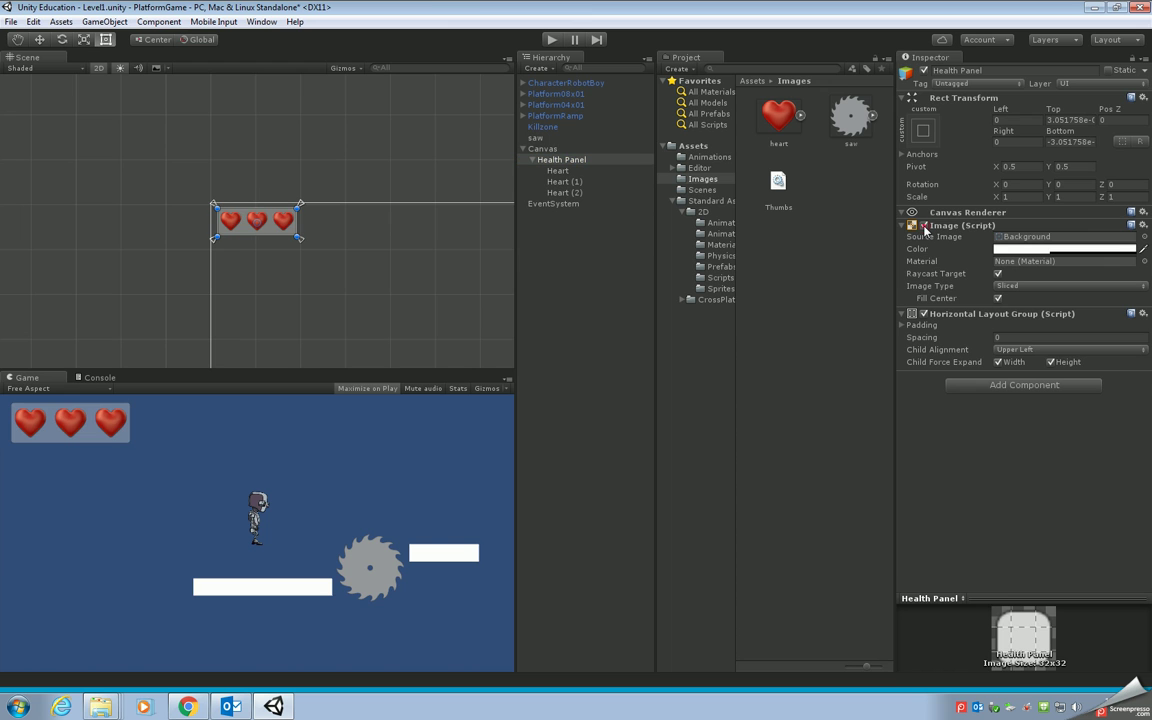
{"action": "left_click", "coordinate": [553, 41]}
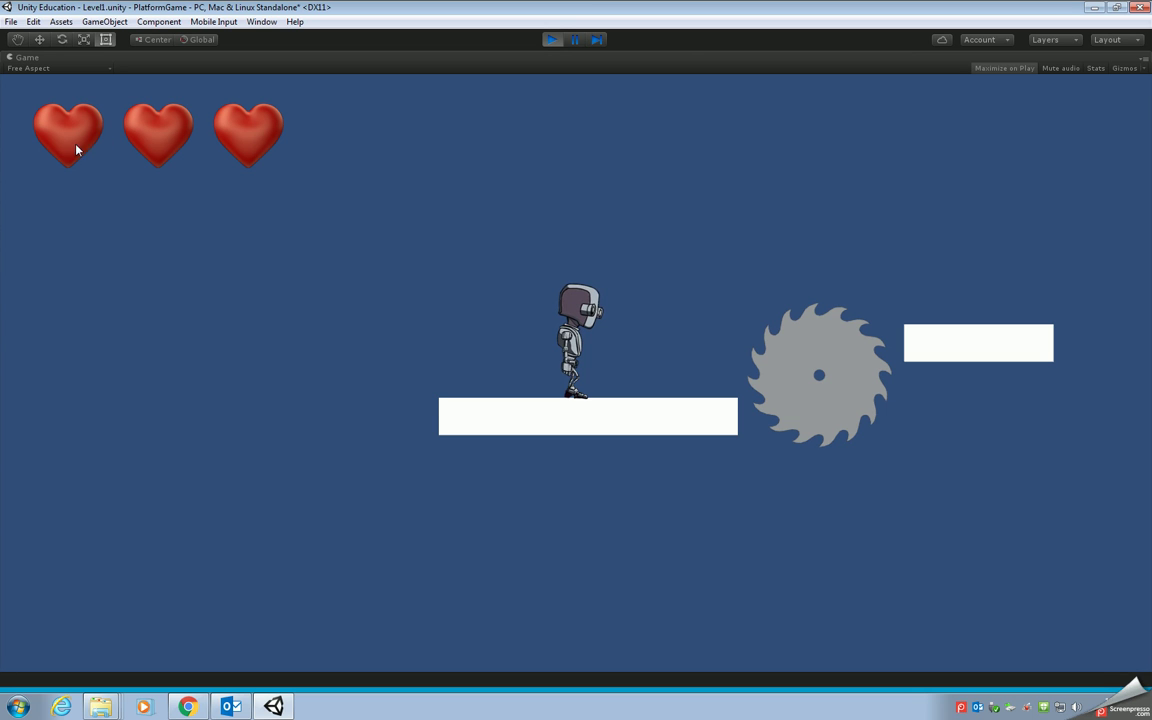
{"action": "left_click", "coordinate": [553, 41]}
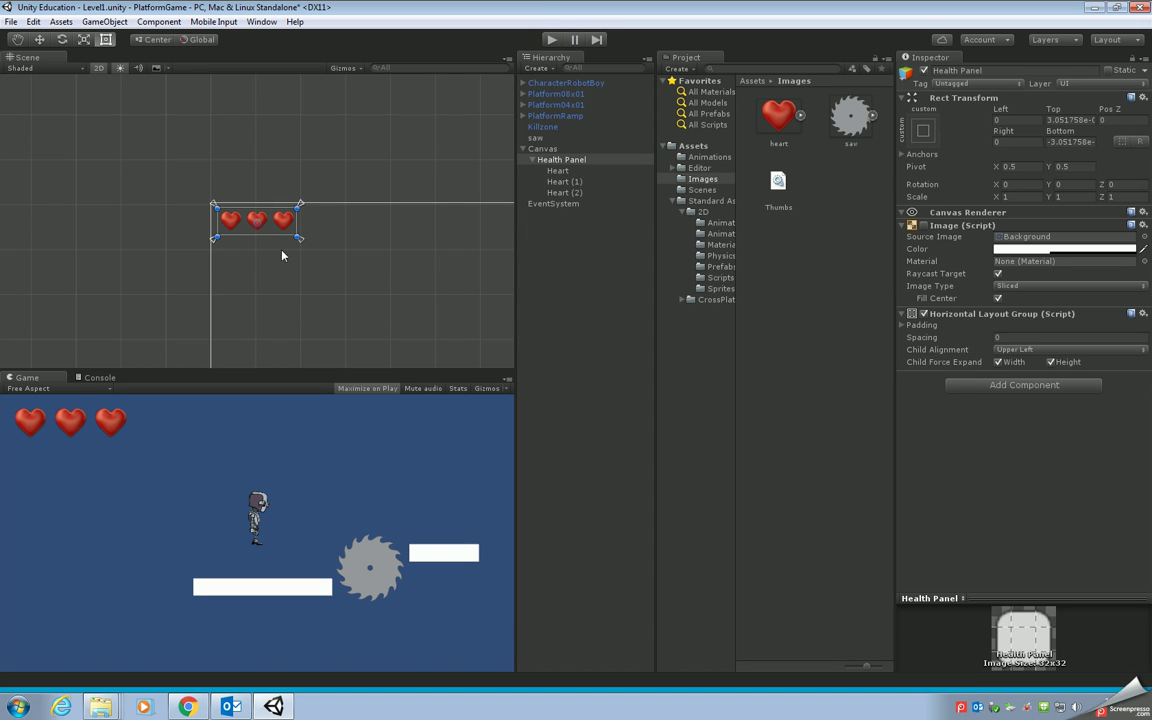